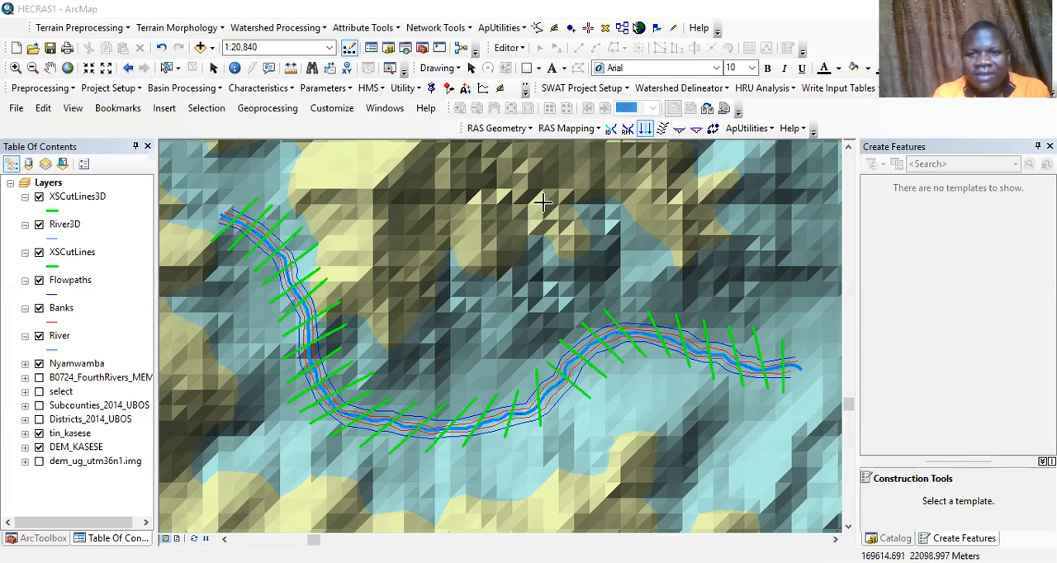
Convert the HEC-RAS GIS export file to XML format
{"action": "left_click", "coordinate": [716, 132]}
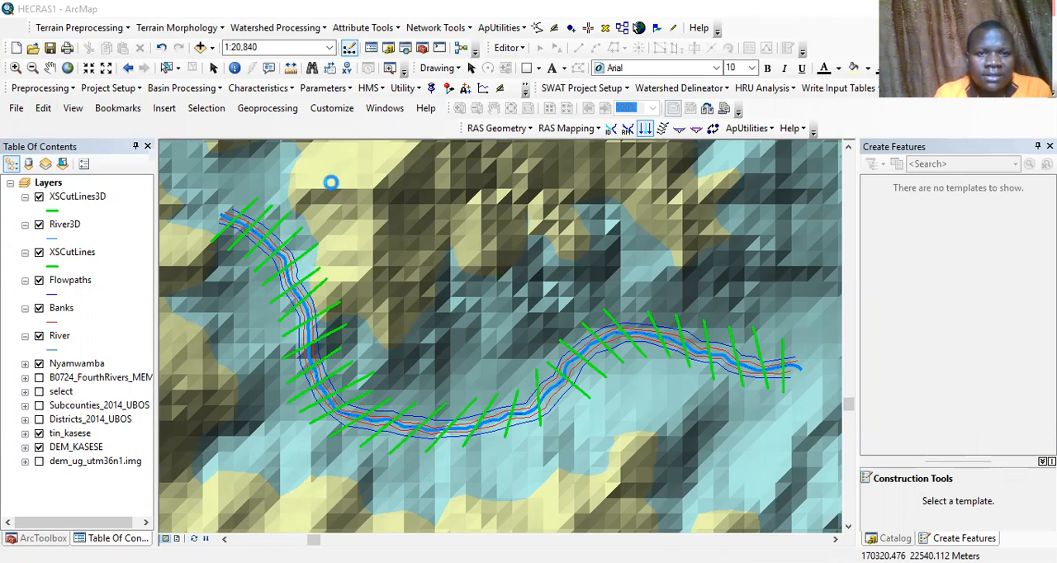
{"action": "key", "text": "Return"}
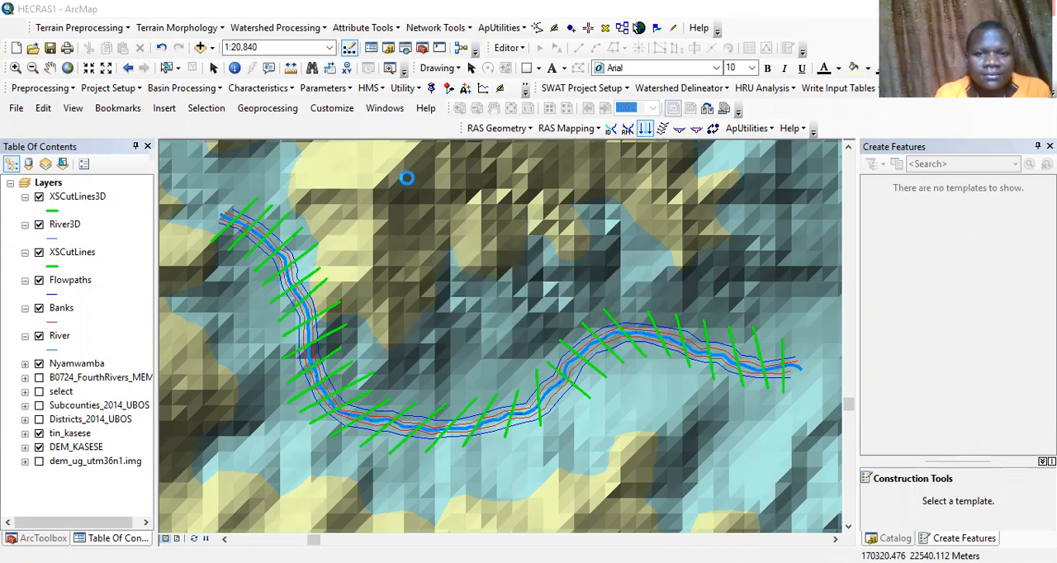
Start the RAS Mapping layer setup with a new analysis named Analysis1
{"action": "left_click", "coordinate": [510, 130]}
{"action": "left_click", "coordinate": [552, 130]}
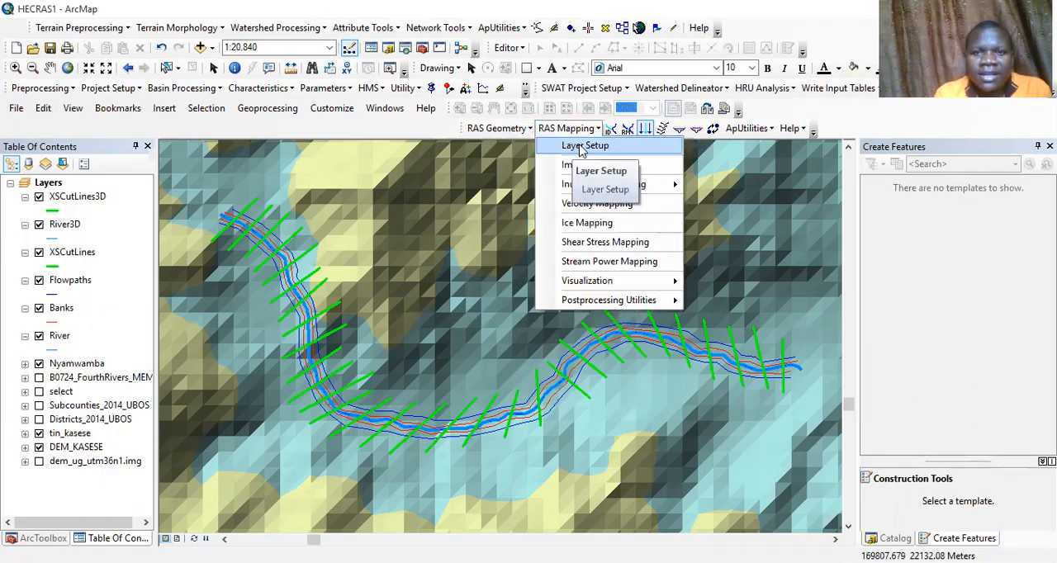
{"action": "left_click", "coordinate": [583, 147]}
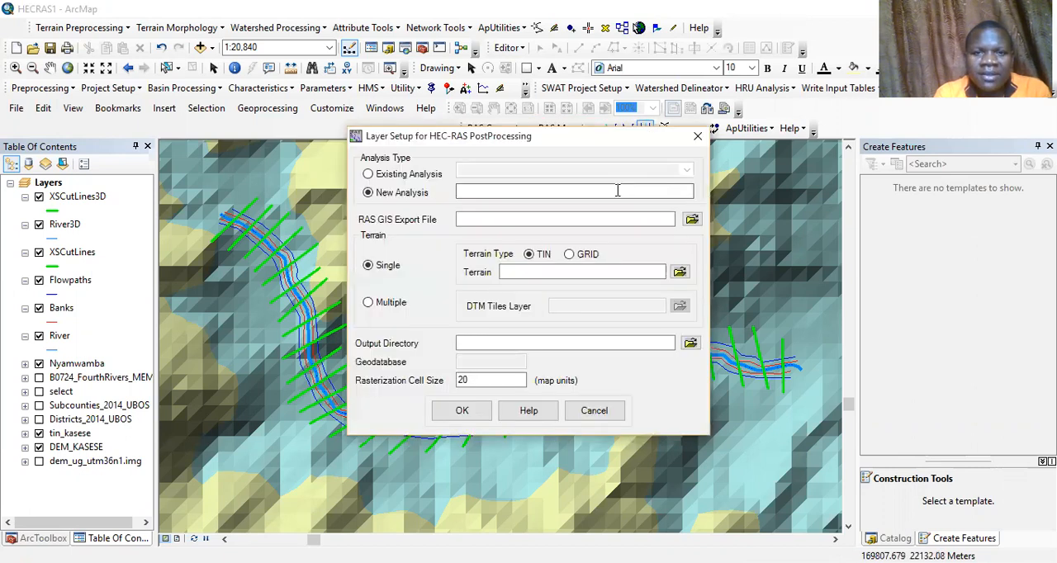
{"action": "left_click", "coordinate": [618, 190]}
{"action": "type", "text": "A"}
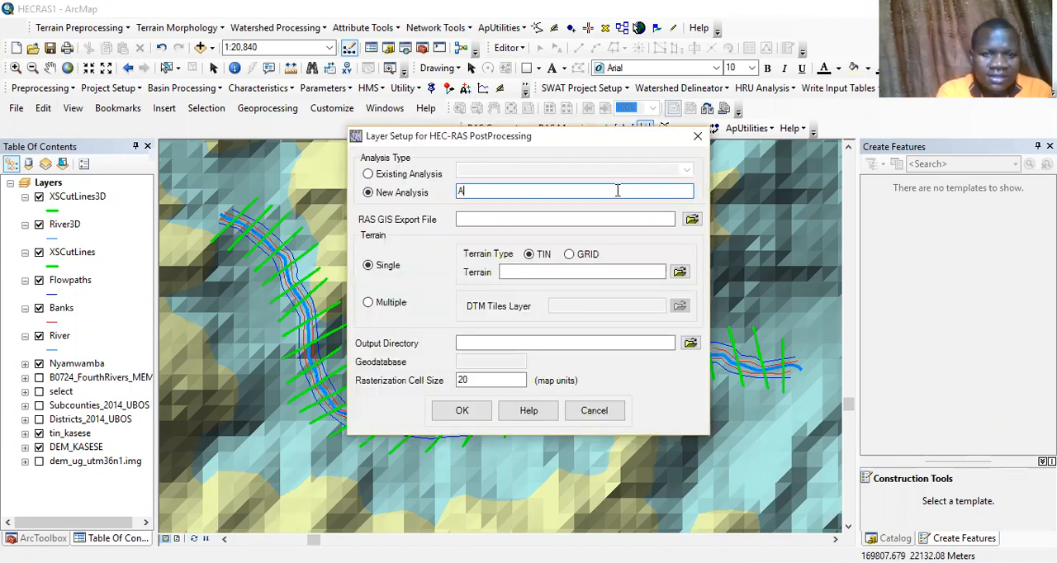
{"action": "type", "text": "nal"}
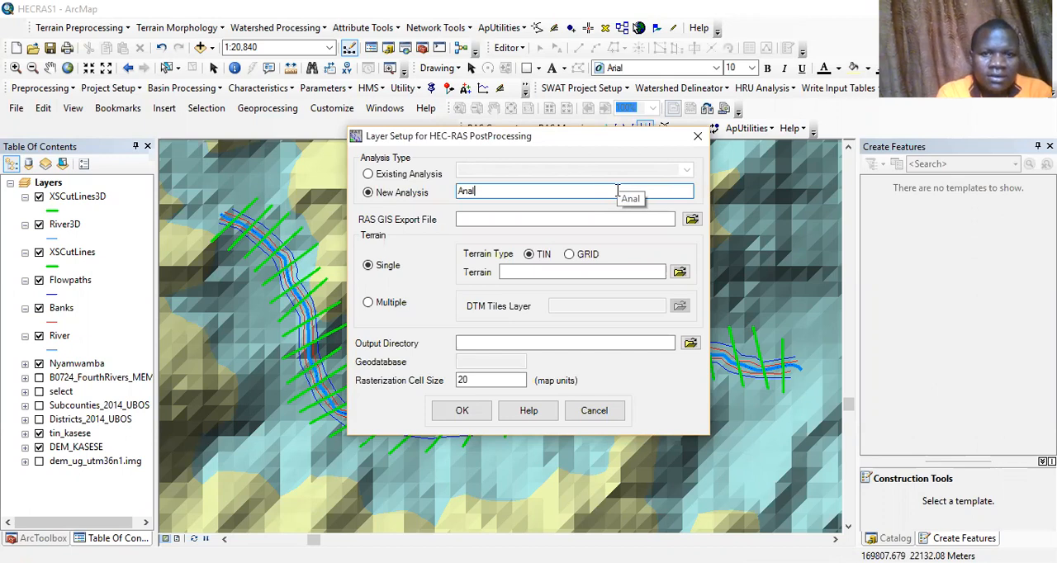
{"action": "type", "text": "ysis1"}
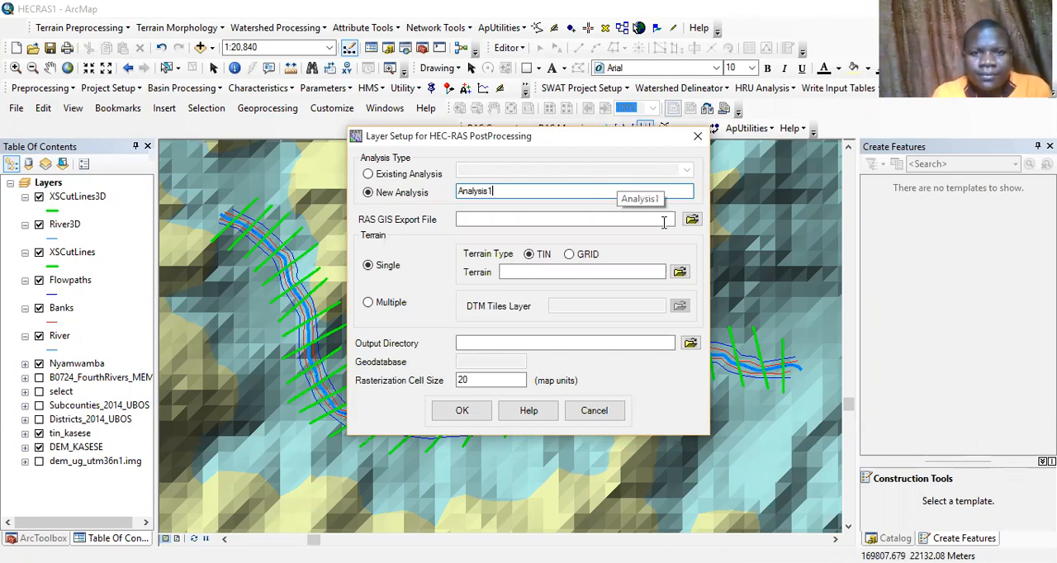
Set Hecproject1.RASexport as the RAS GIS export file and tin_kasese as the single TIN terrain
{"action": "left_click", "coordinate": [692, 221]}
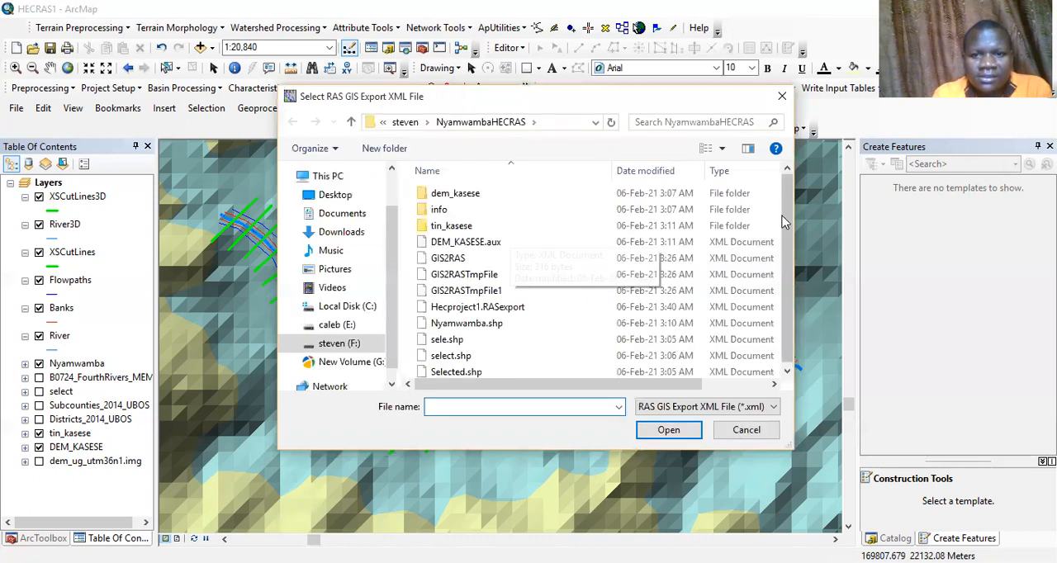
{"action": "left_click", "coordinate": [513, 306]}
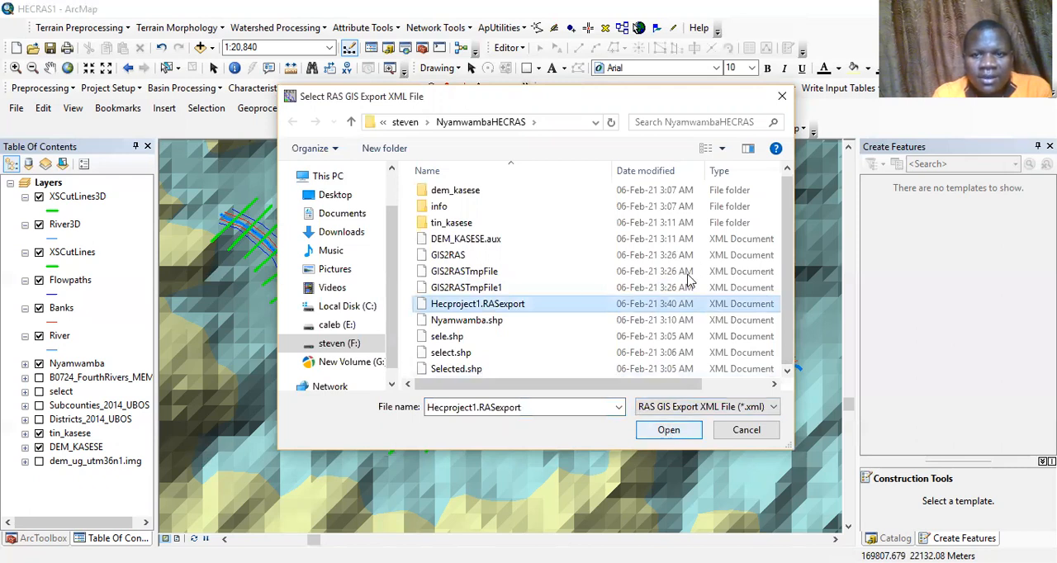
{"action": "key", "text": "Return"}
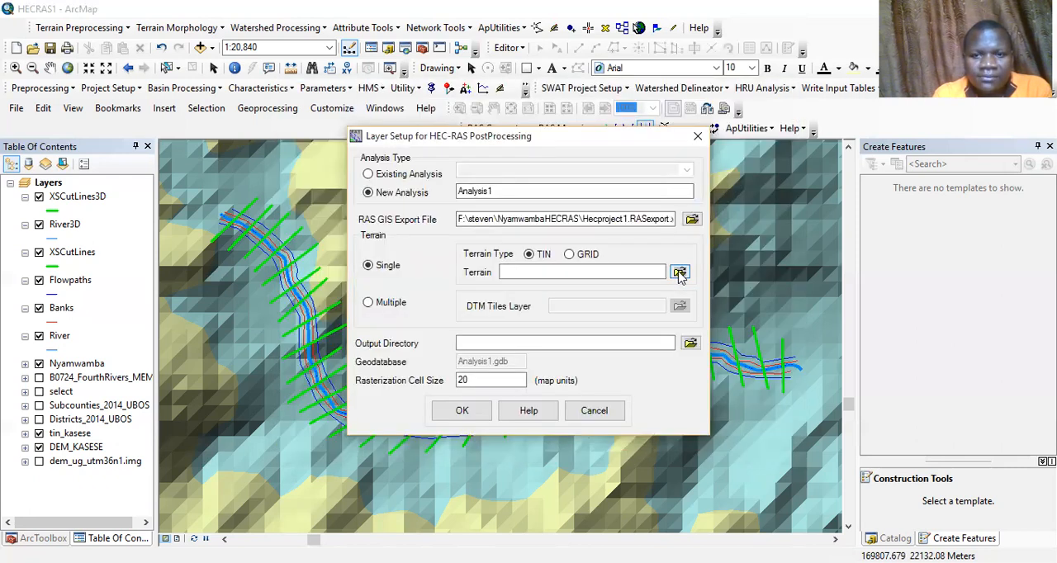
{"action": "left_click", "coordinate": [679, 275]}
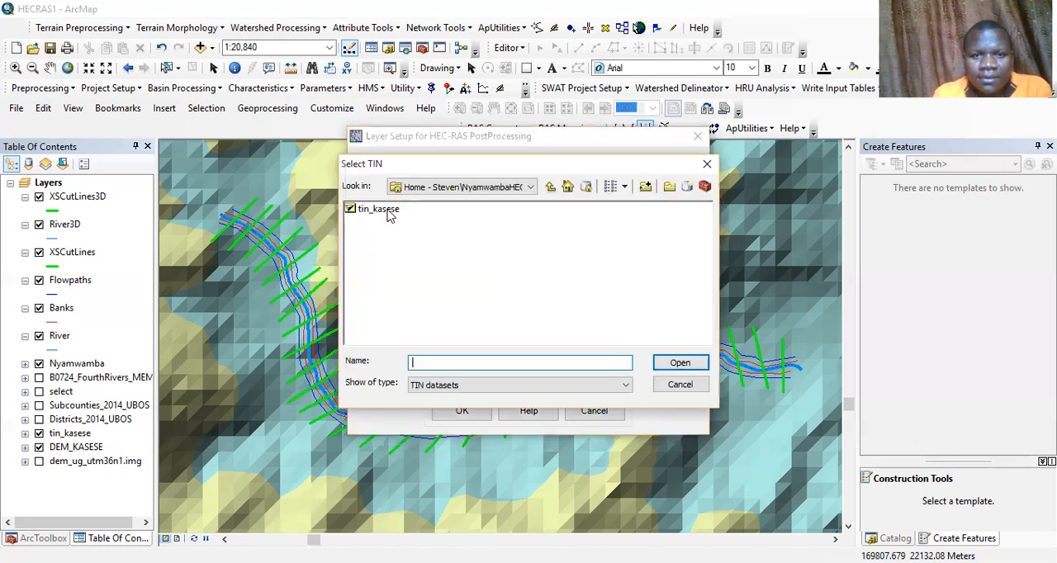
{"action": "left_click", "coordinate": [677, 365]}
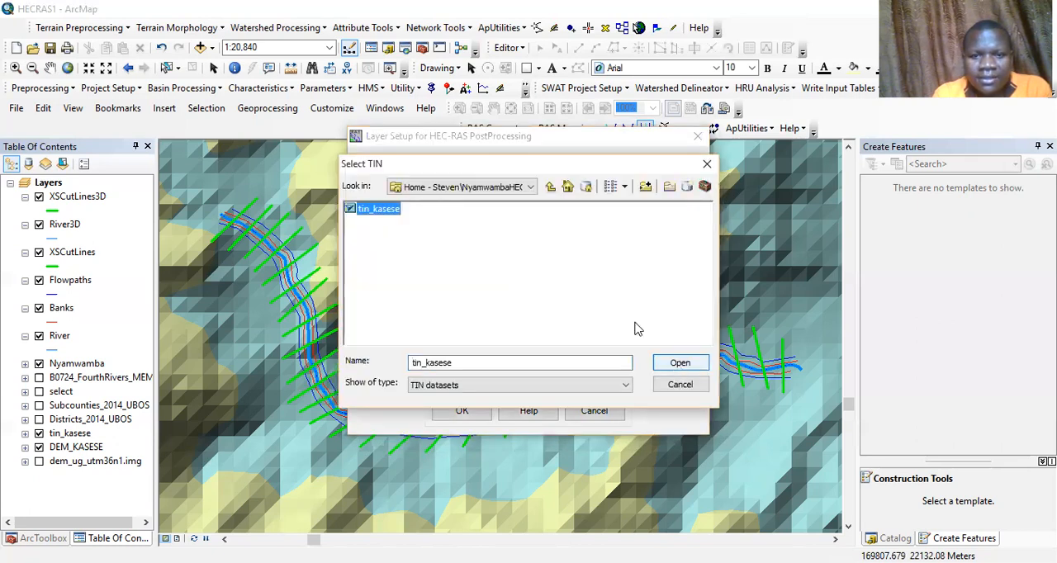
Set the NyamwambaHECRAS folder as the output directory and create the analysis data frame
{"action": "left_click", "coordinate": [691, 349]}
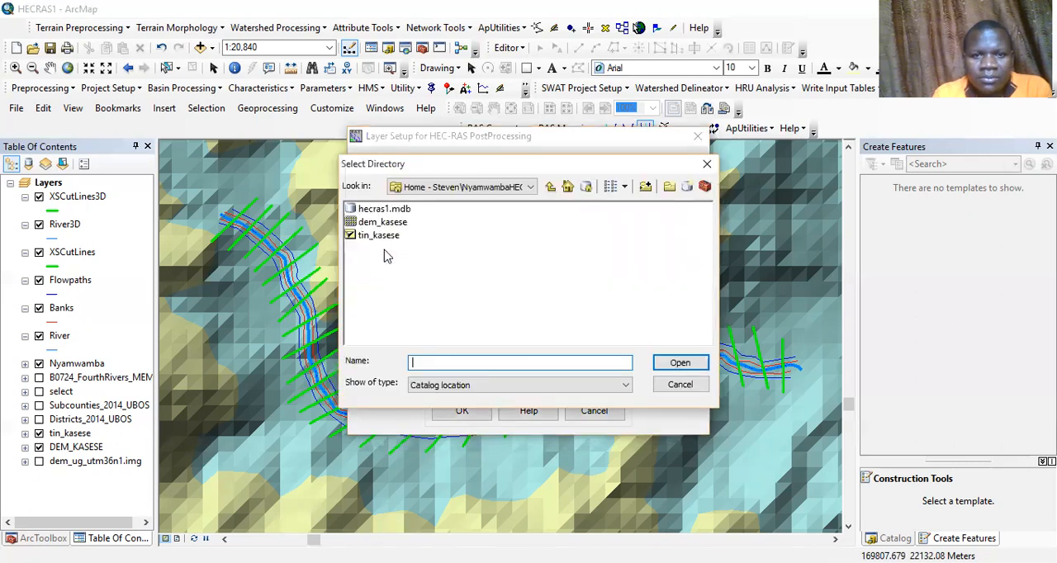
{"action": "left_click", "coordinate": [557, 191]}
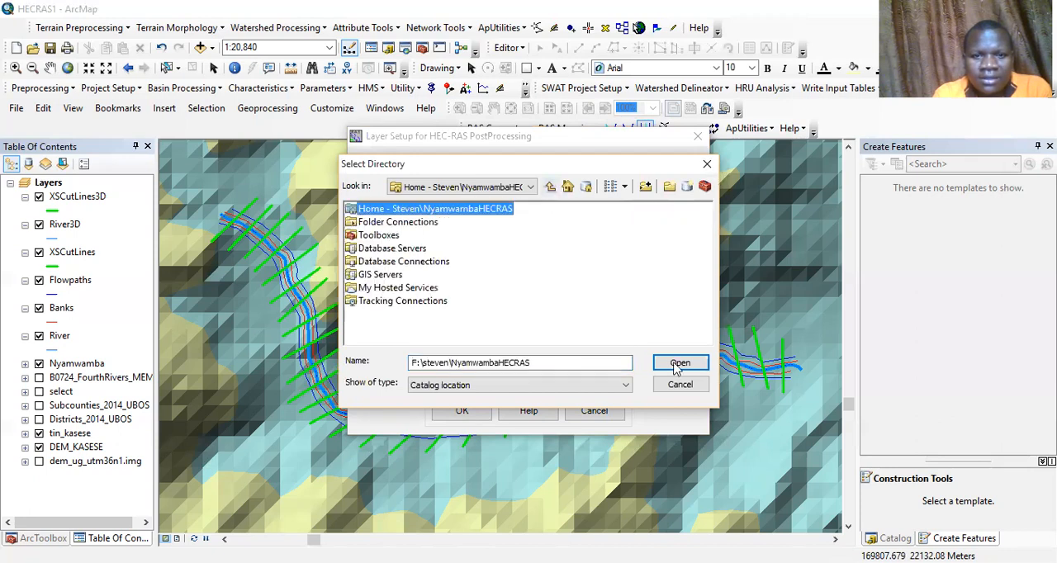
{"action": "key", "text": "Return"}
{"action": "left_click", "coordinate": [461, 412]}
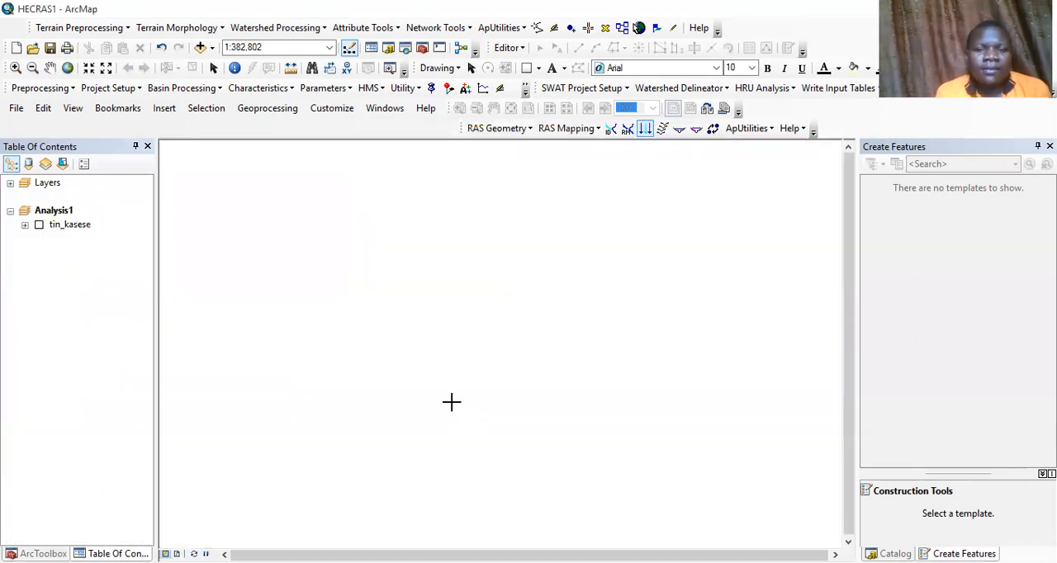
Show the tin_kasese layer and import the RAS data from Hecproject1.RASexport.xml into the analysis
{"action": "left_click", "coordinate": [39, 230]}
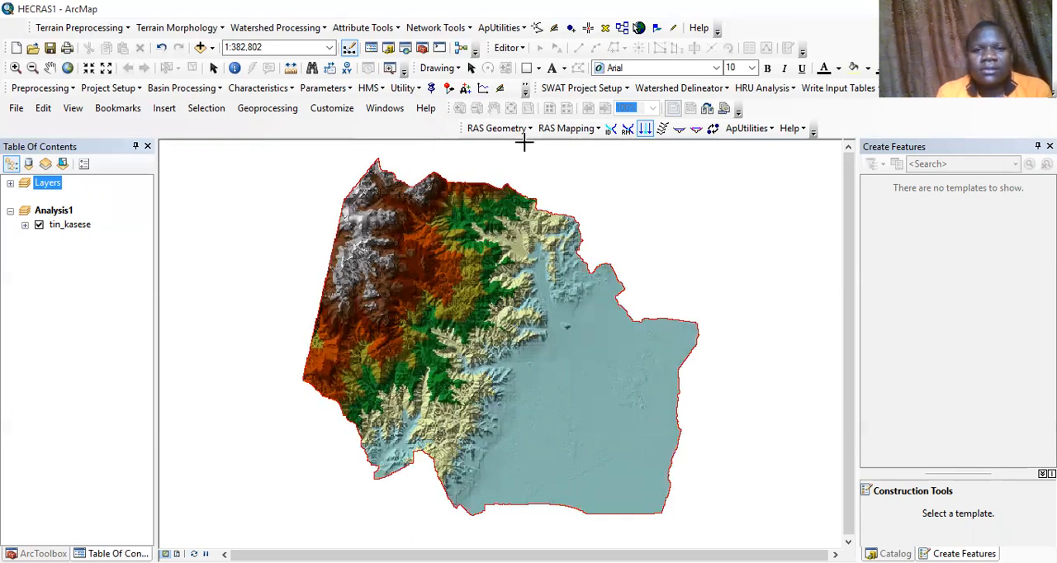
{"action": "left_click", "coordinate": [570, 129]}
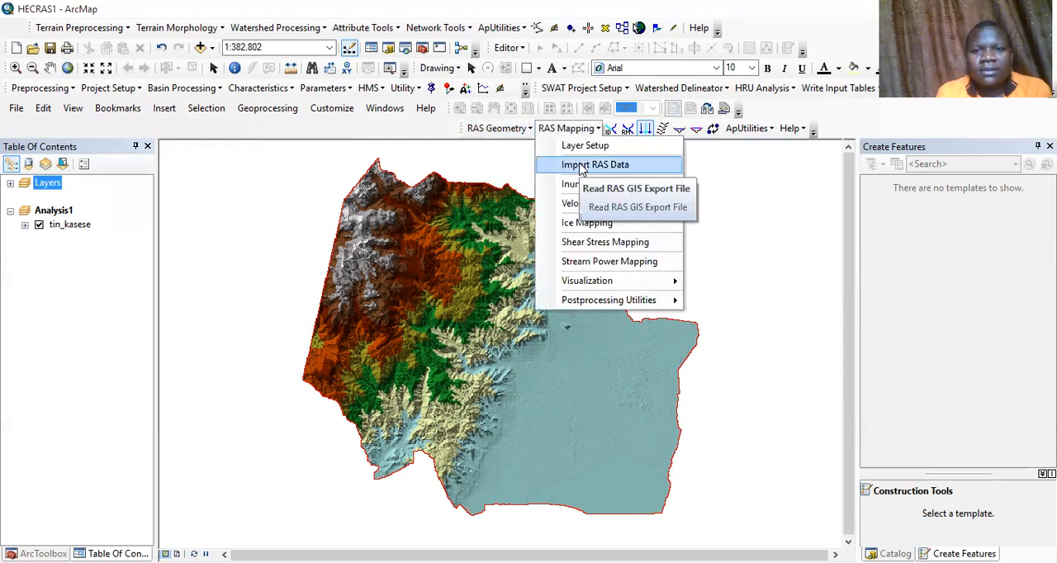
{"action": "left_click", "coordinate": [582, 165]}
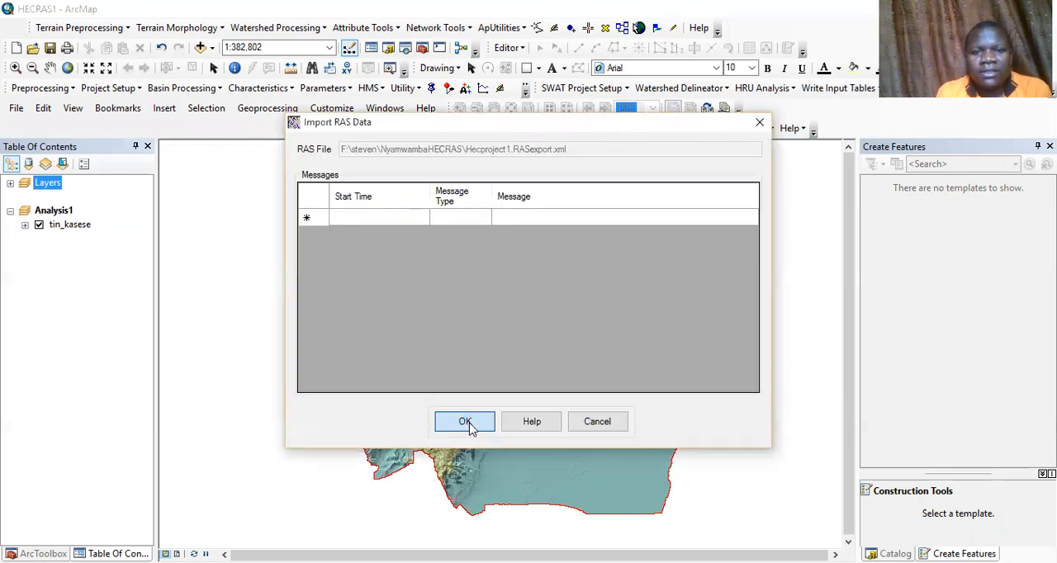
{"action": "left_click", "coordinate": [468, 423]}
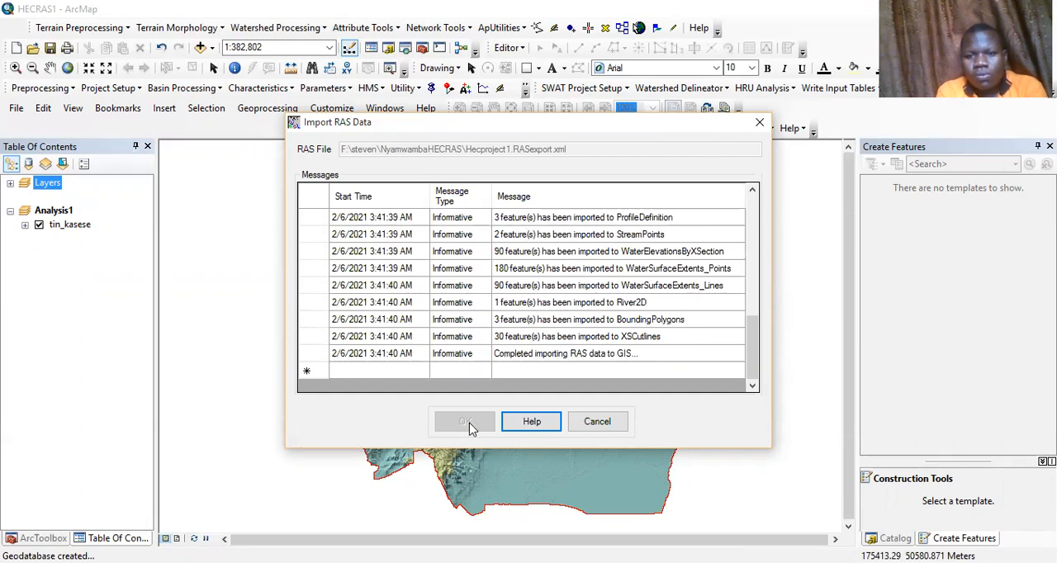
{"action": "left_click", "coordinate": [465, 422]}
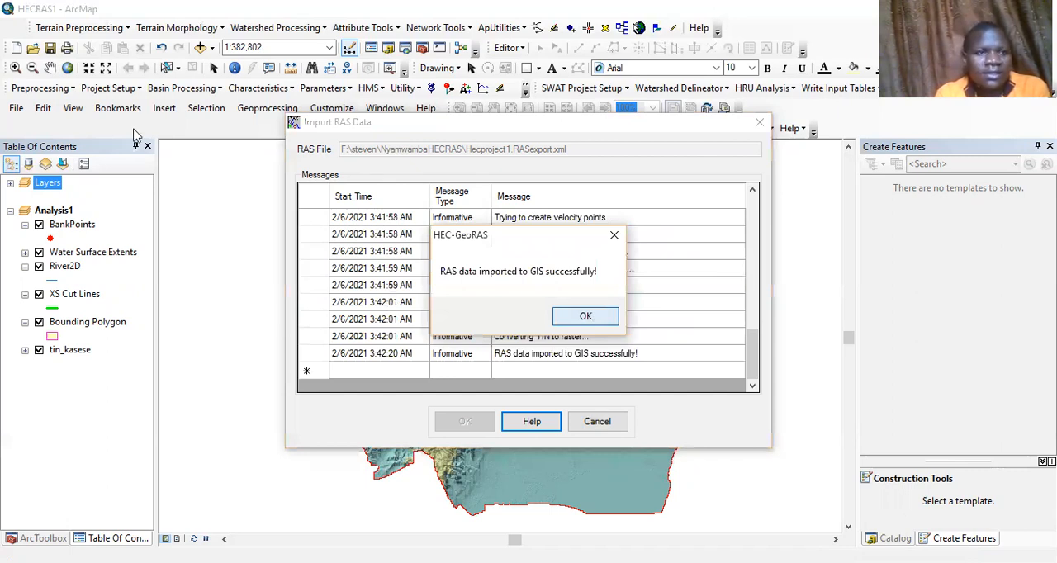
{"action": "key", "text": "Return"}
Generate water surface TINs for profiles PF 1, PF 2 and PF 3 along the imported river reach
{"action": "left_click_drag", "start_coordinate": [433, 338], "coordinate": [513, 388]}
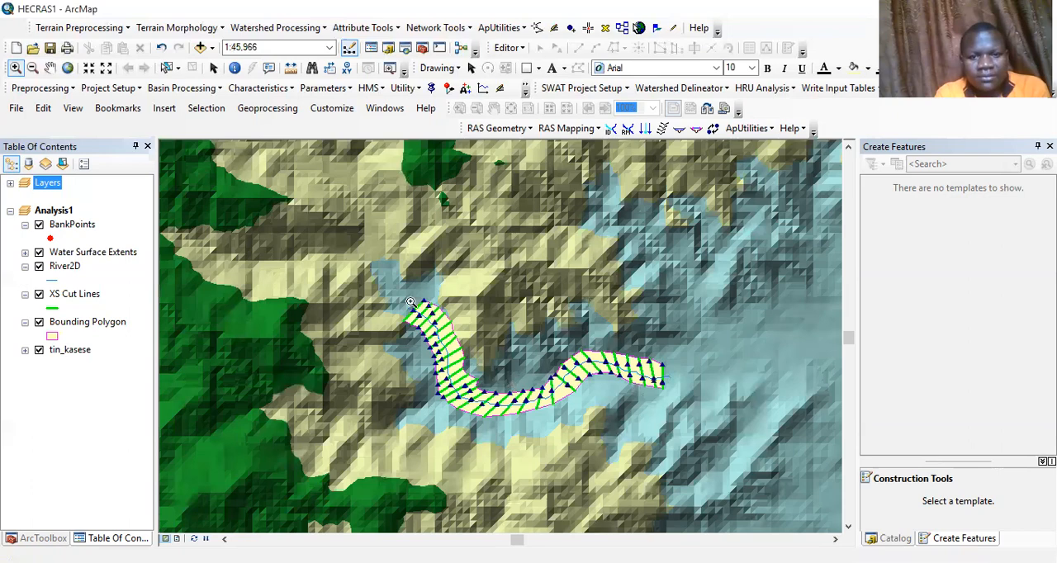
{"action": "left_click_drag", "start_coordinate": [354, 263], "coordinate": [719, 460]}
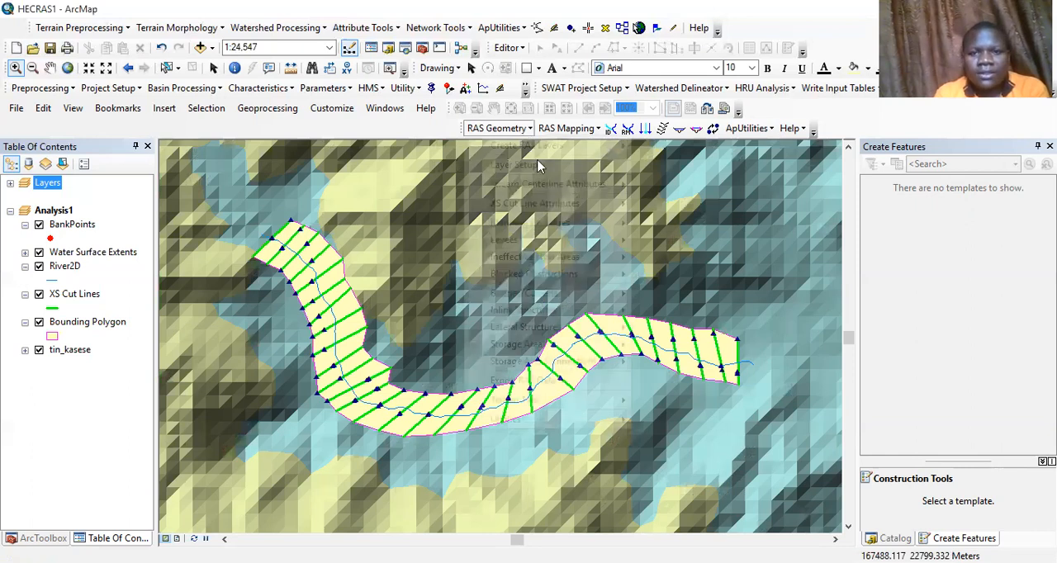
{"action": "left_click", "coordinate": [521, 130]}
{"action": "left_click", "coordinate": [569, 130]}
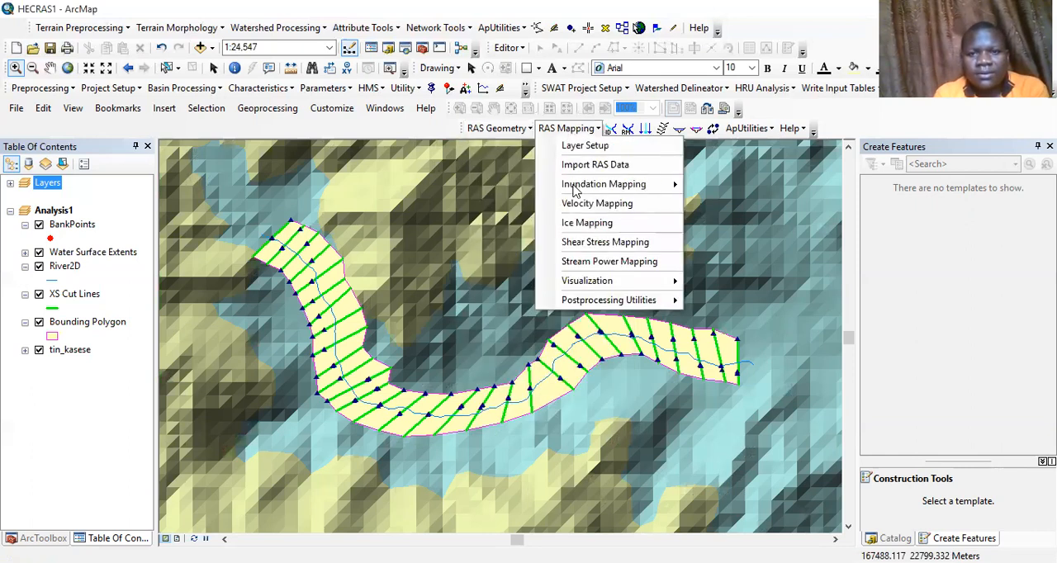
{"action": "mouse_move", "coordinate": [646, 185]}
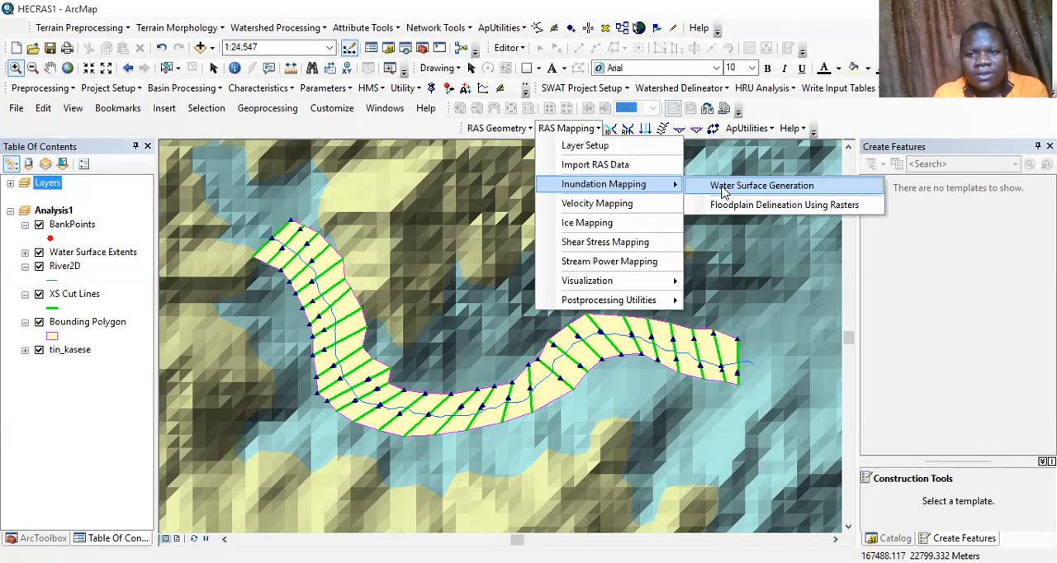
{"action": "left_click", "coordinate": [395, 230]}
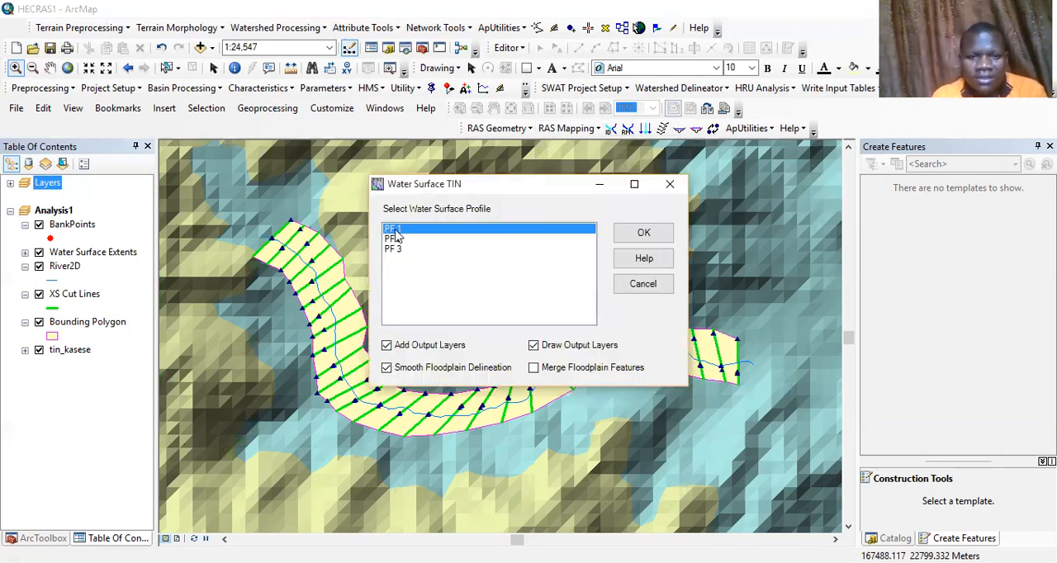
{"action": "left_click_drag", "start_coordinate": [395, 231], "coordinate": [572, 247]}
{"action": "left_click", "coordinate": [634, 232]}
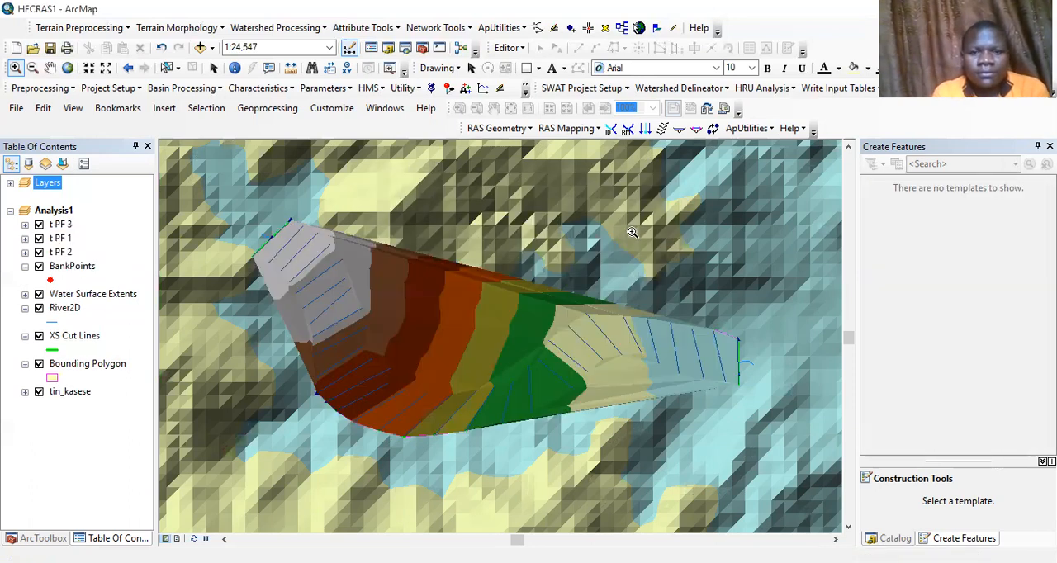
Run Floodplain Delineation Using Rasters for profiles PF 1, PF 2 and PF 3, and close the finished log
{"action": "left_click", "coordinate": [556, 129]}
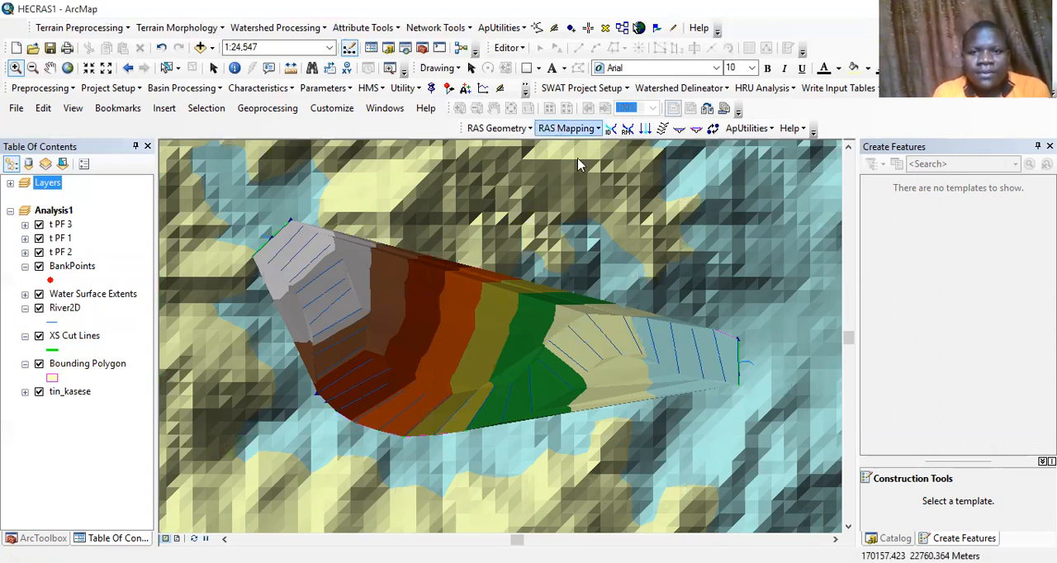
{"action": "mouse_move", "coordinate": [628, 184]}
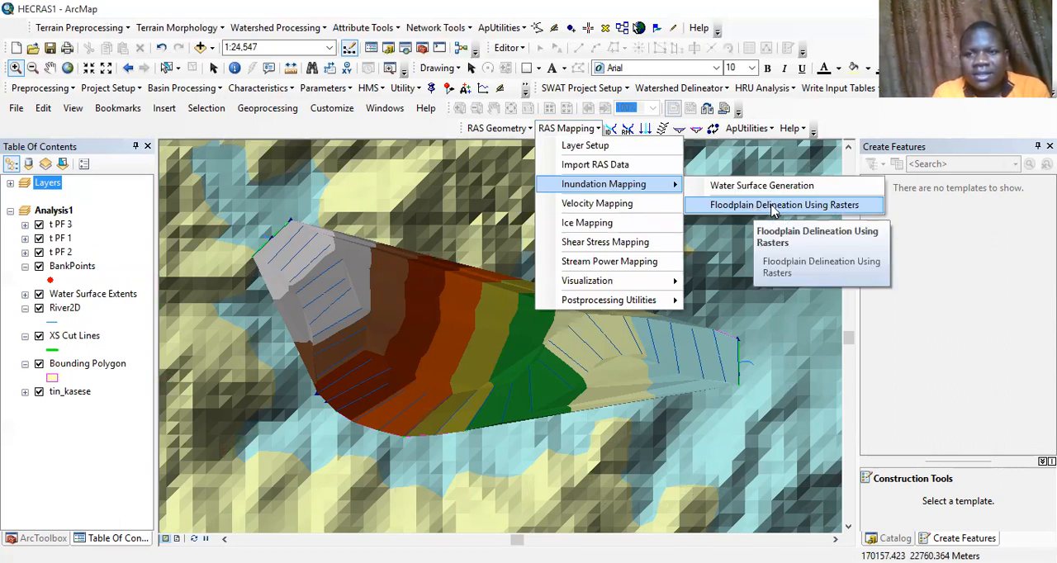
{"action": "left_click", "coordinate": [774, 211]}
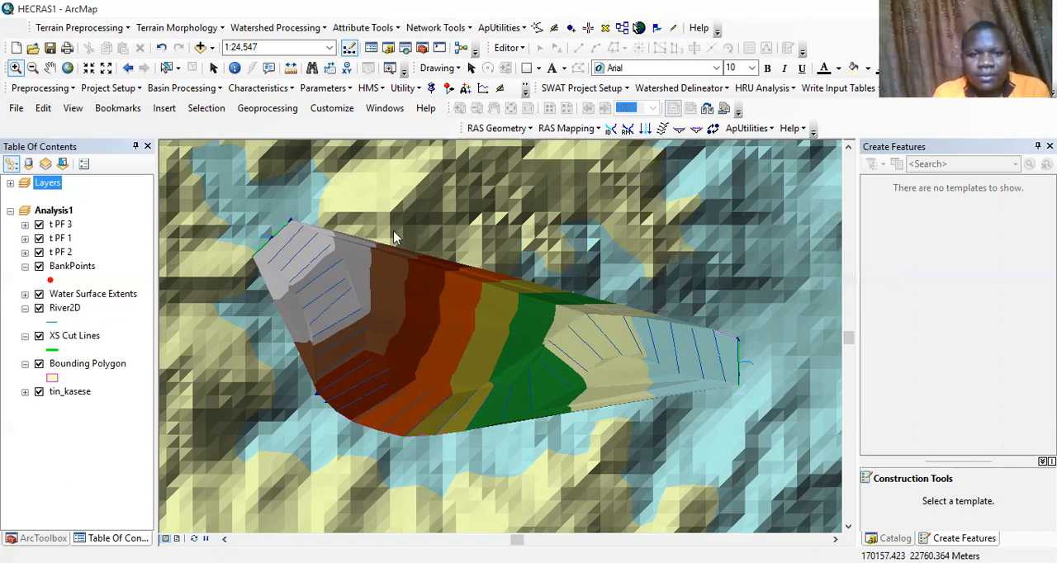
{"action": "key", "text": "shift+Down"}
{"action": "key", "text": "shift+Down"}
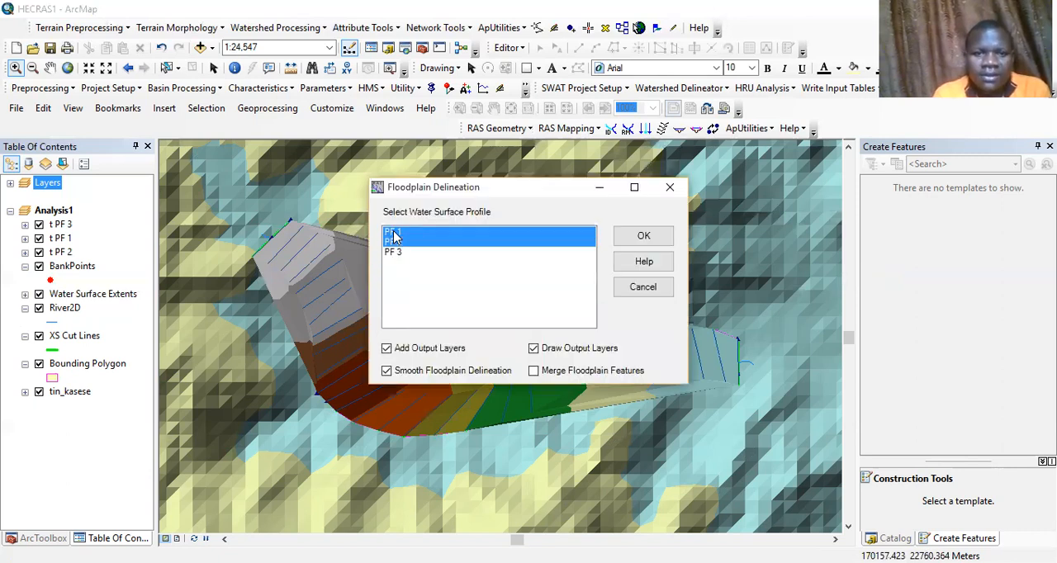
{"action": "left_click", "coordinate": [645, 237]}
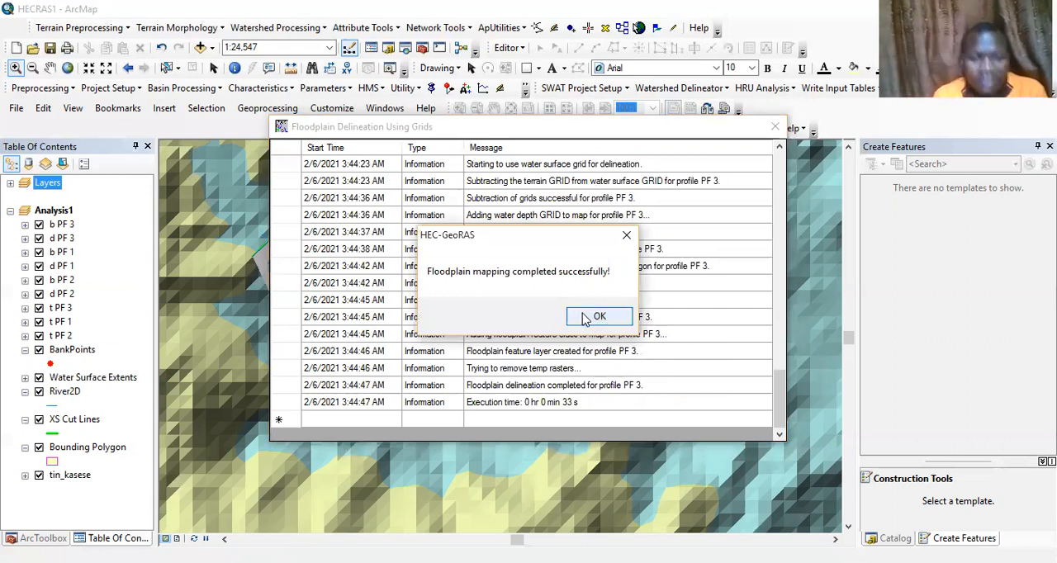
{"action": "left_click", "coordinate": [590, 318]}
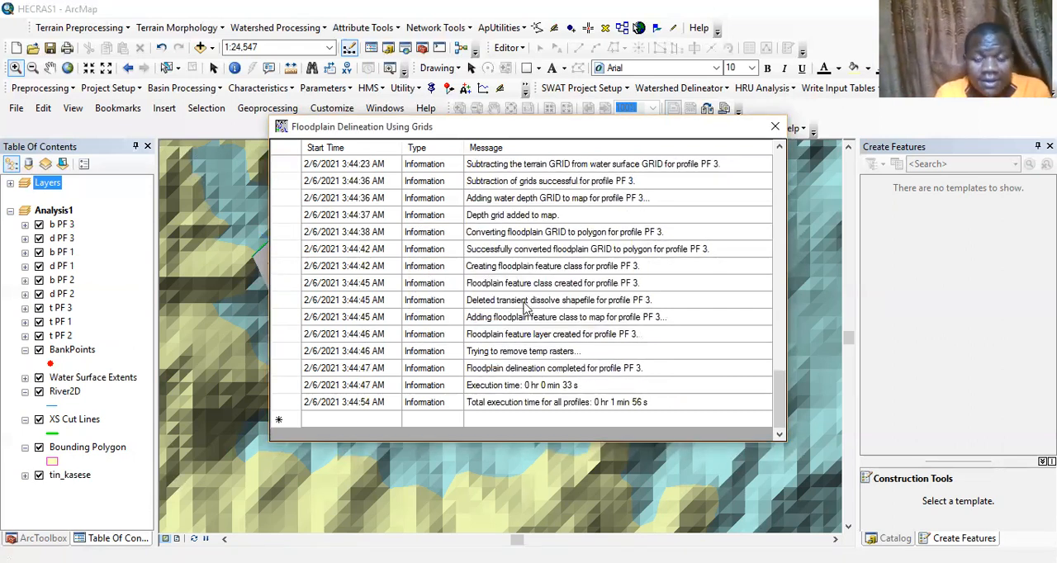
{"action": "left_click", "coordinate": [775, 128]}
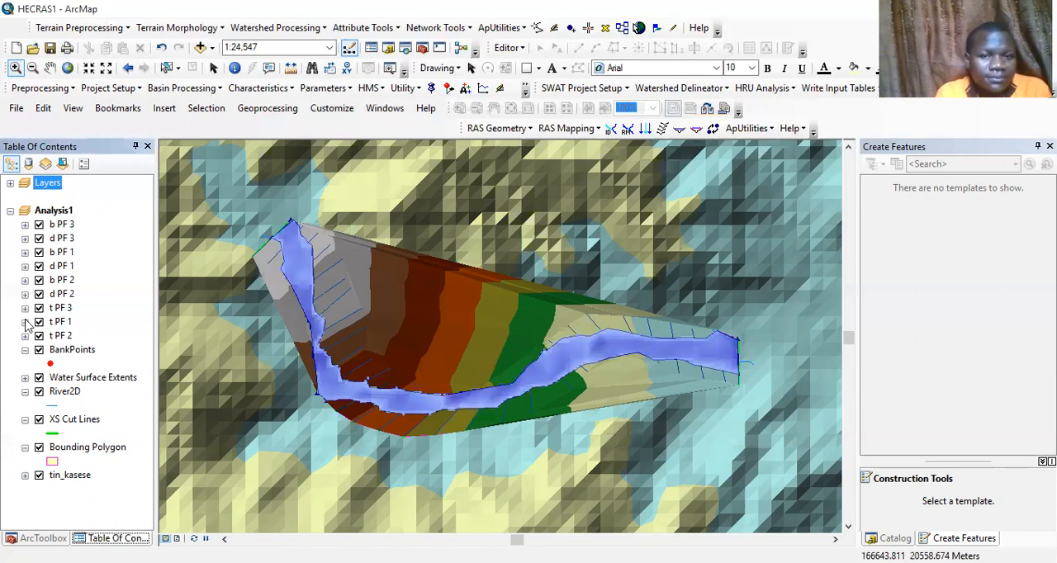
Hide the Water Surface Extents and River2D layers in the Analysis1 data frame
{"action": "left_click", "coordinate": [38, 378]}
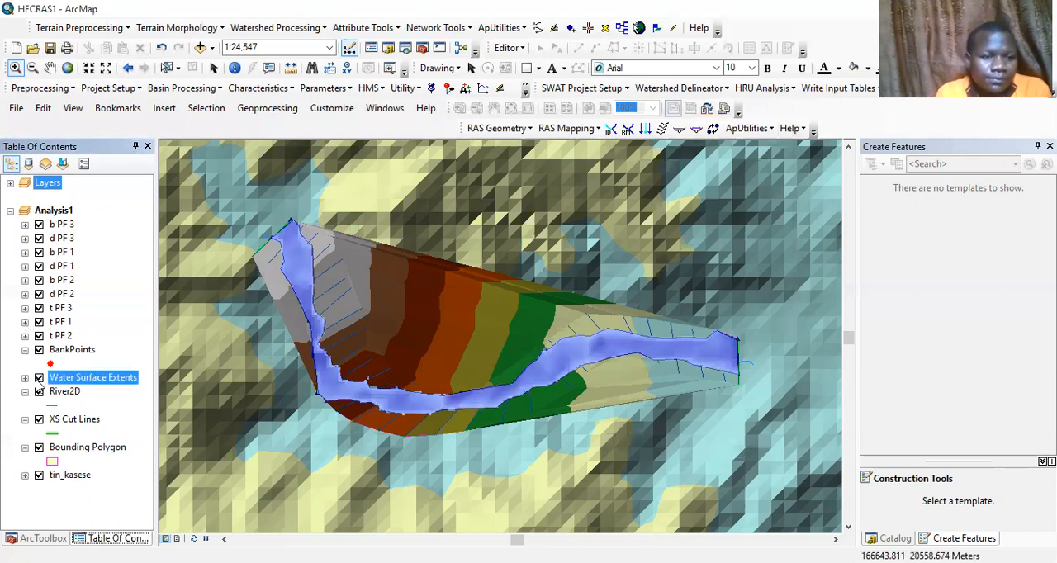
{"action": "left_click", "coordinate": [39, 378]}
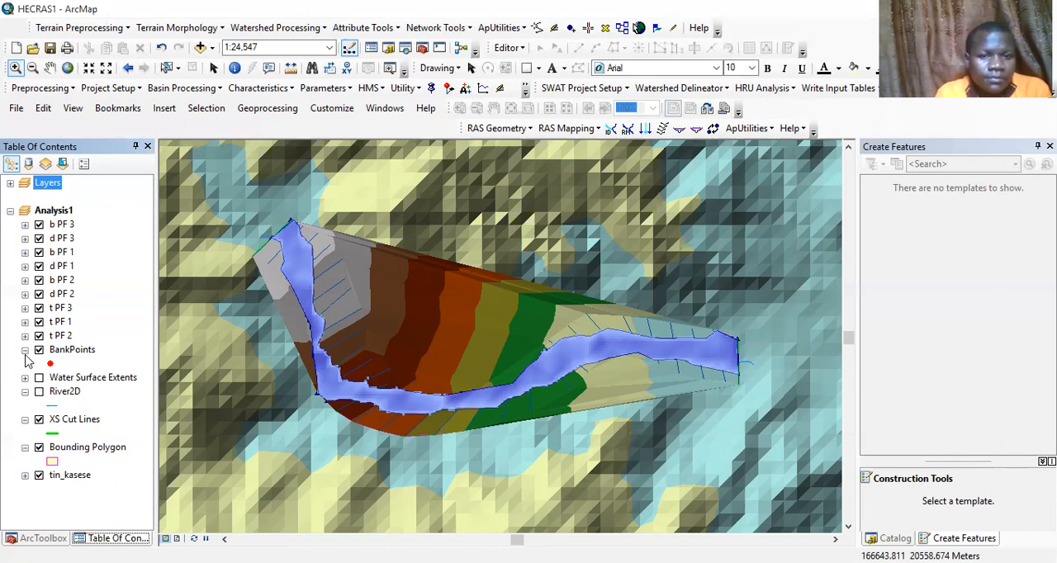
Collapse the legends of the BankPoints, River2D, XS Cut Lines and Bounding Polygon layers in Analysis1
{"action": "left_click", "coordinate": [25, 351]}
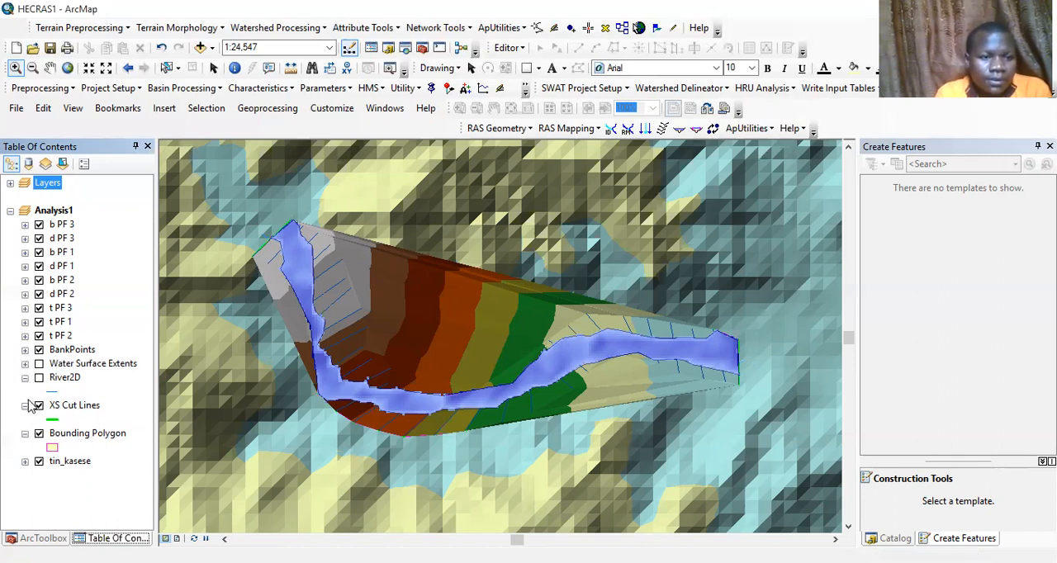
{"action": "left_click", "coordinate": [25, 378]}
{"action": "left_click", "coordinate": [25, 392]}
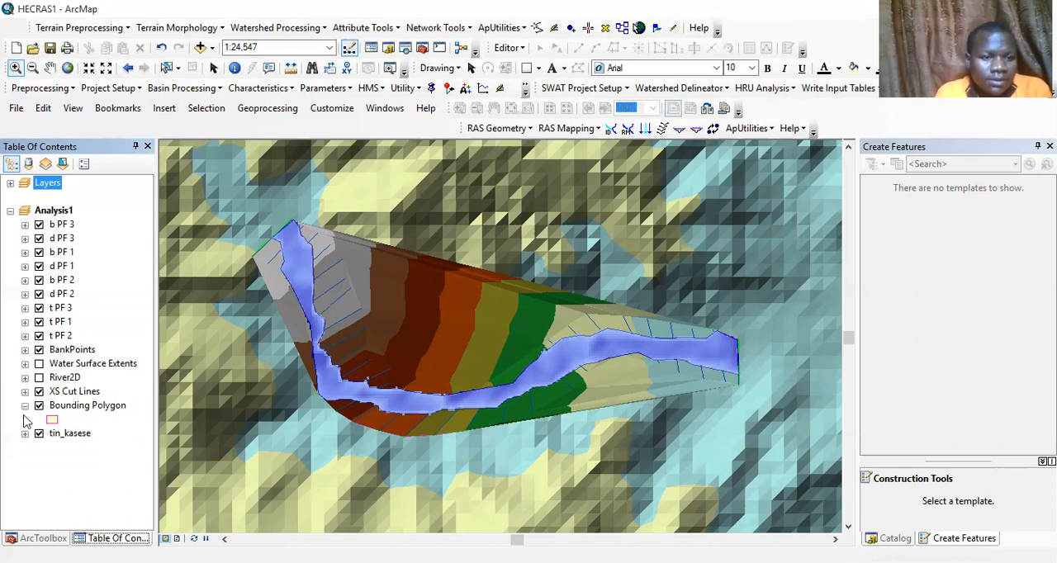
{"action": "left_click", "coordinate": [25, 405]}
{"action": "left_click", "coordinate": [39, 405]}
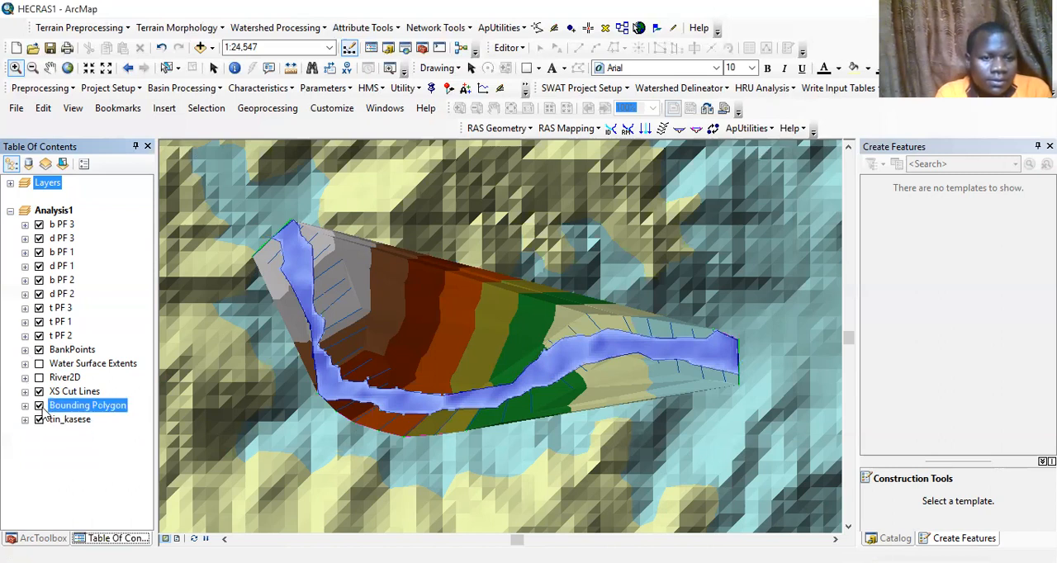
Hide all the t, d and b layers for profiles PF 1, PF 2 and PF 3 in Analysis1
{"action": "left_click", "coordinate": [39, 336]}
{"action": "left_click", "coordinate": [39, 308]}
{"action": "left_click", "coordinate": [38, 321]}
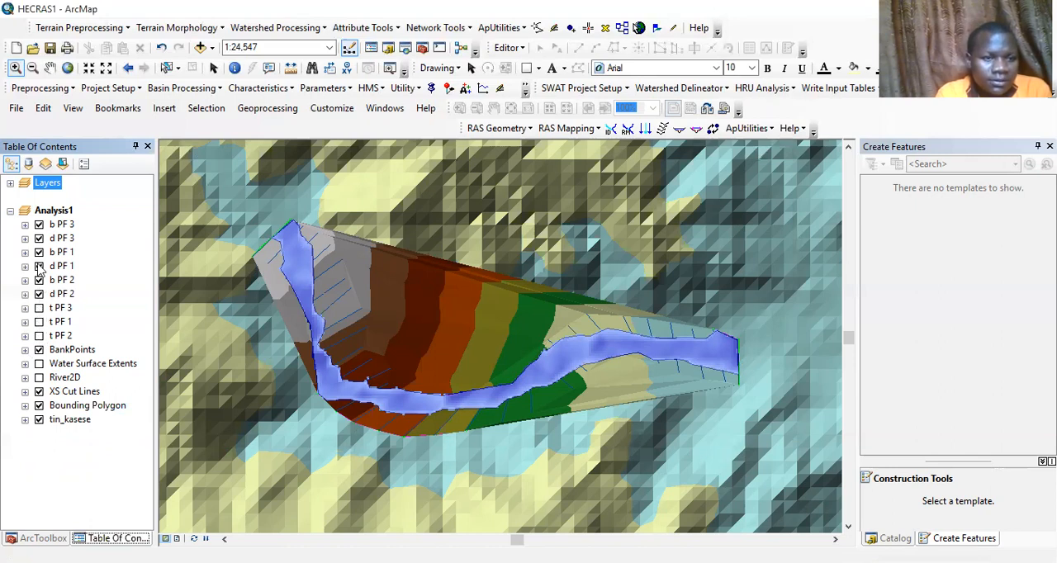
{"action": "left_click", "coordinate": [39, 294]}
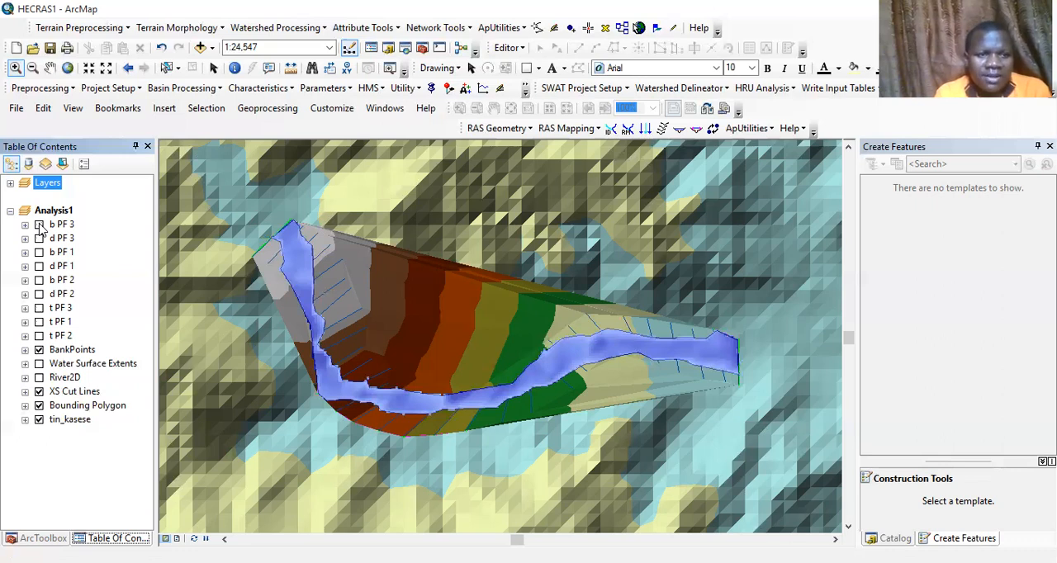
{"action": "left_click", "coordinate": [40, 225]}
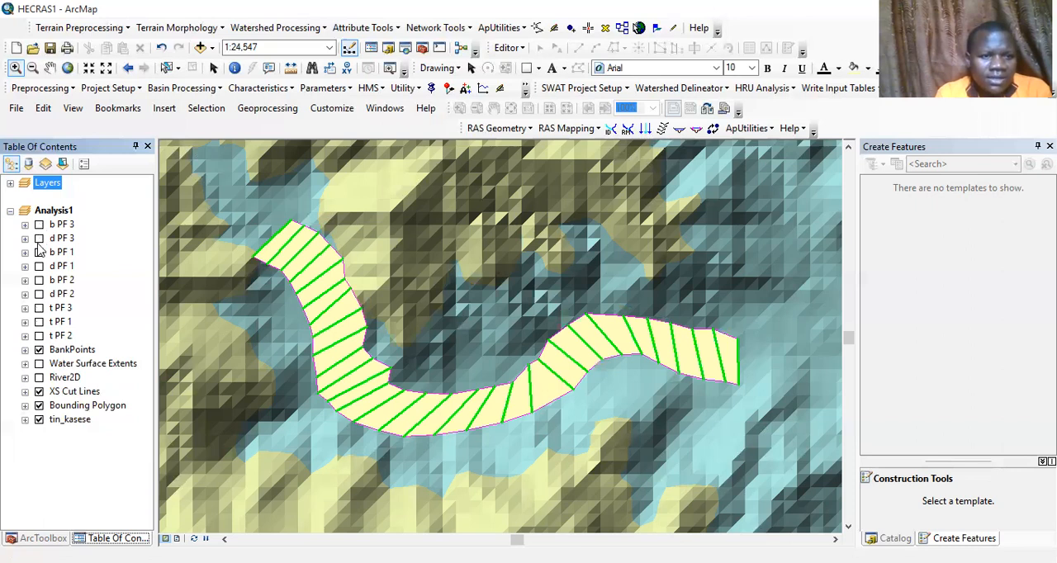
Show the d PF 3 depth raster and apply the green, yellow, orange, brown and white color ramp to it
{"action": "left_click", "coordinate": [39, 238]}
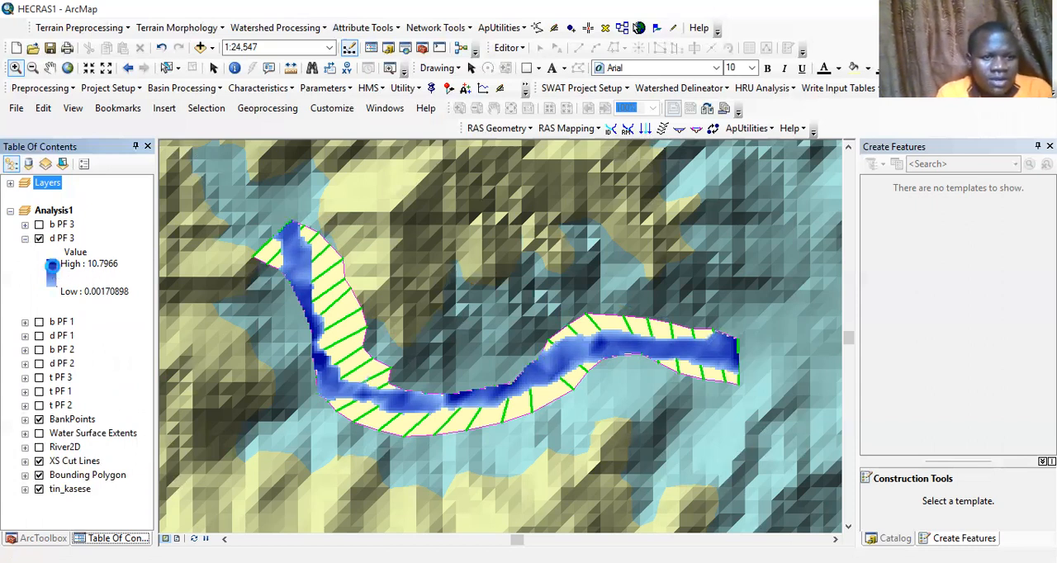
{"action": "left_click", "coordinate": [54, 273]}
{"action": "double_click", "coordinate": [53, 274]}
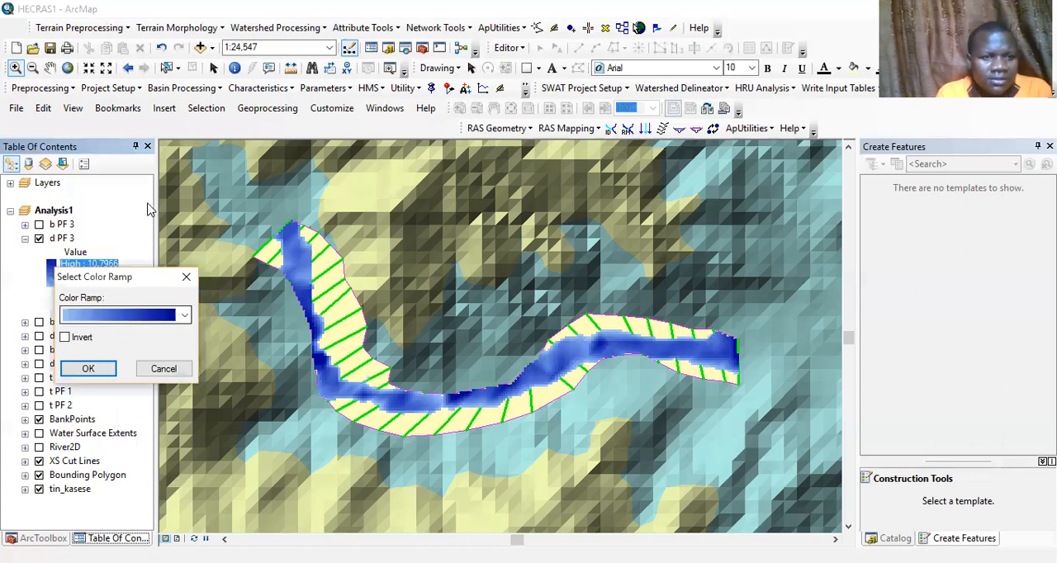
{"action": "left_click", "coordinate": [185, 316]}
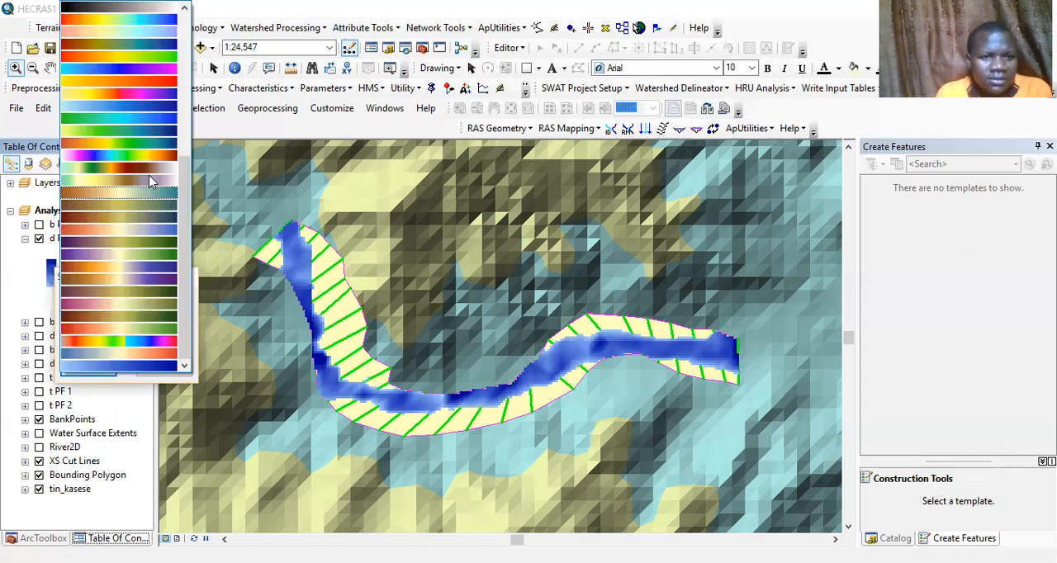
{"action": "left_click", "coordinate": [95, 376]}
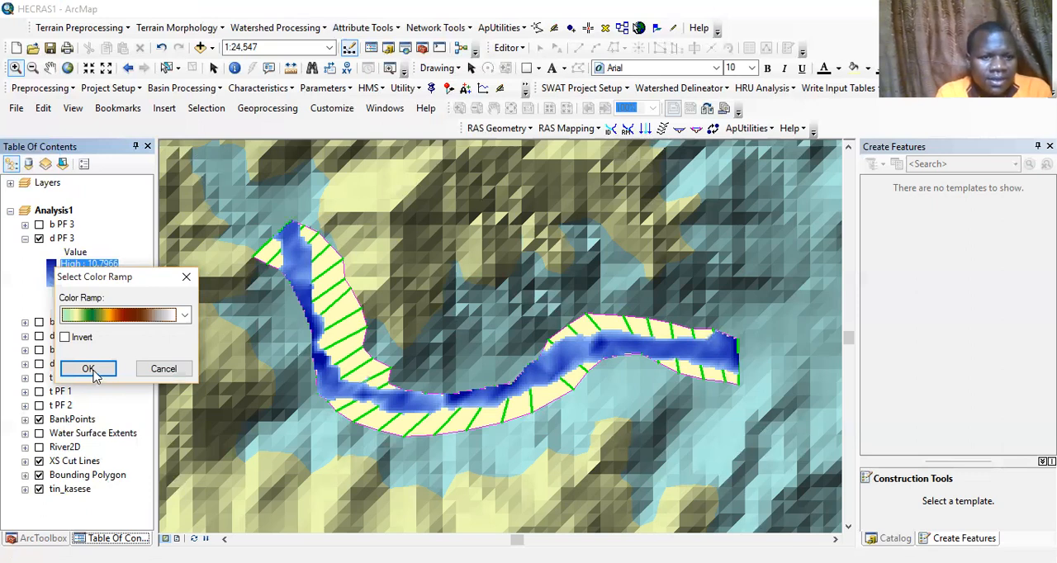
{"action": "left_click", "coordinate": [88, 369]}
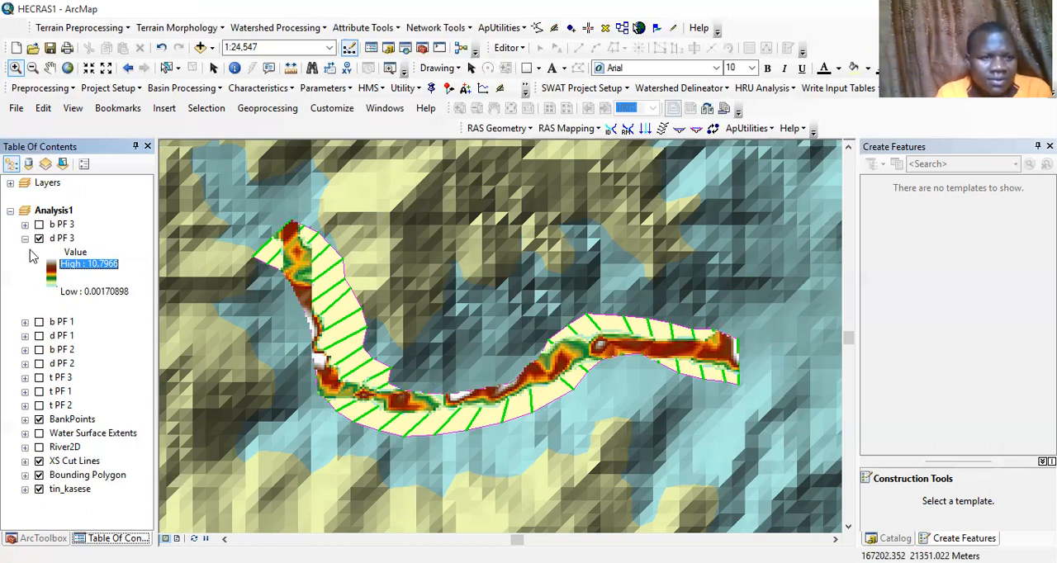
Hide the BankPoints, Bounding Polygon and XS Cut Lines layers, leaving tin_kasese and d PF 3 displayed
{"action": "left_click", "coordinate": [40, 421]}
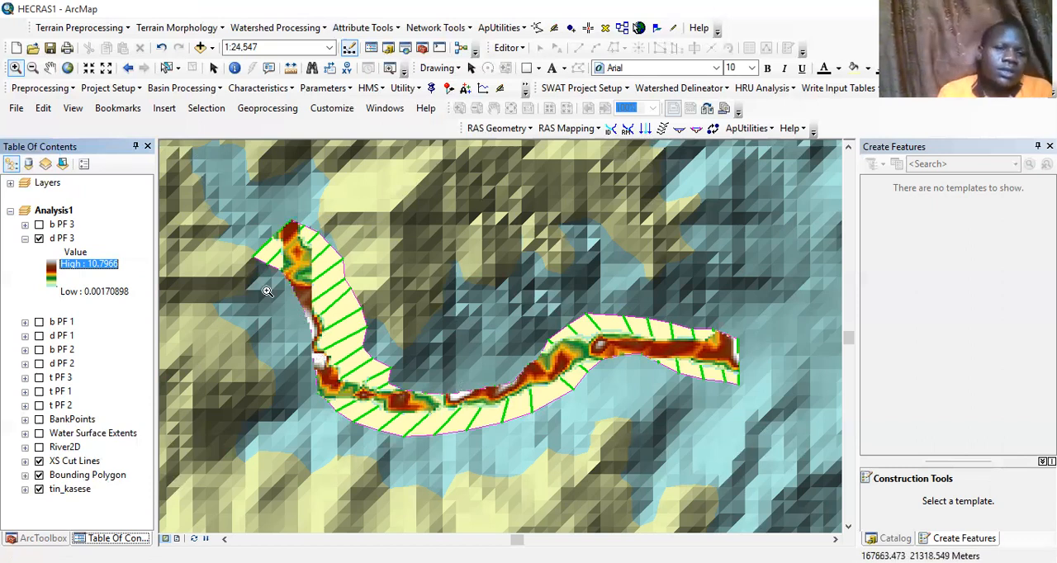
{"action": "left_click", "coordinate": [39, 475]}
{"action": "left_click", "coordinate": [39, 474]}
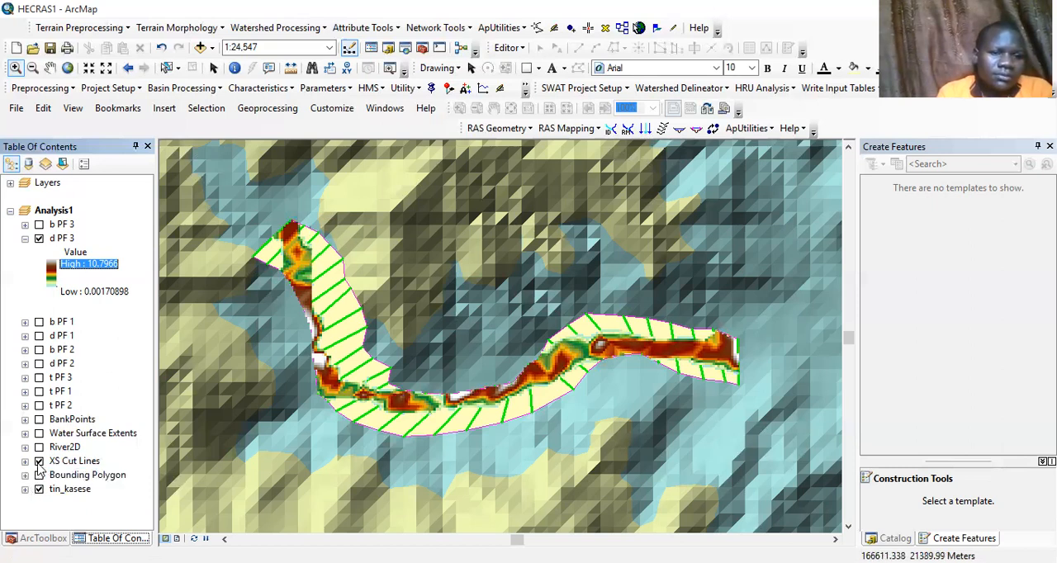
{"action": "left_click", "coordinate": [42, 465]}
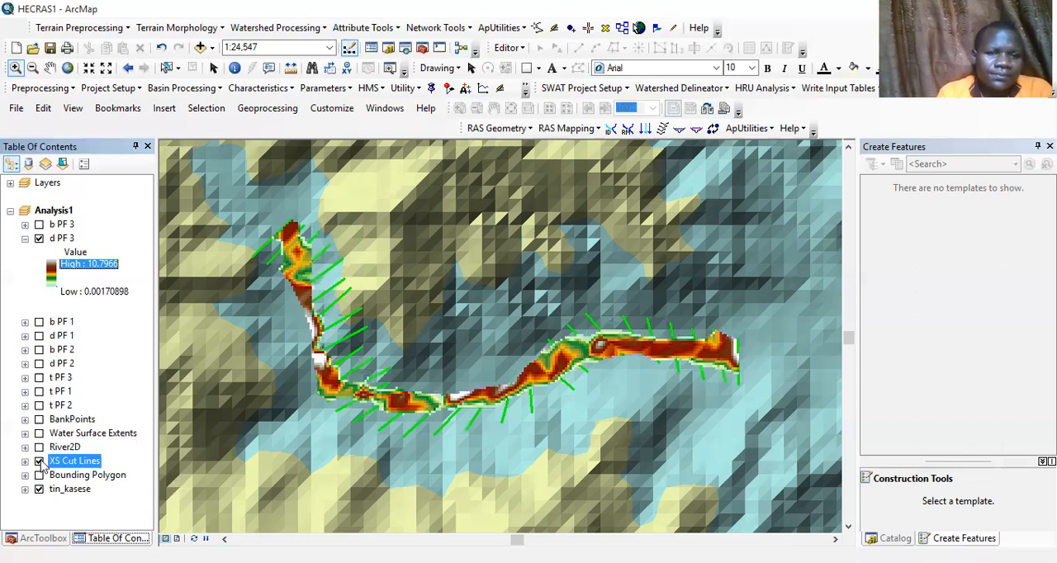
{"action": "left_click", "coordinate": [40, 462]}
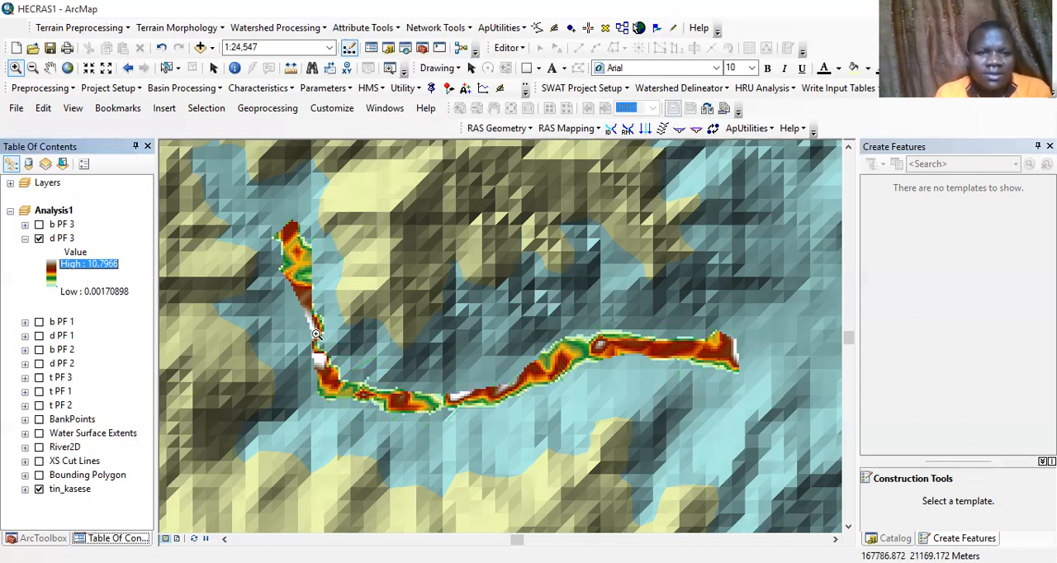
Restyle the b PF 3 polygon with the Blue symbol, an outline width of 1 and a dark blue fill
{"action": "left_click", "coordinate": [24, 225]}
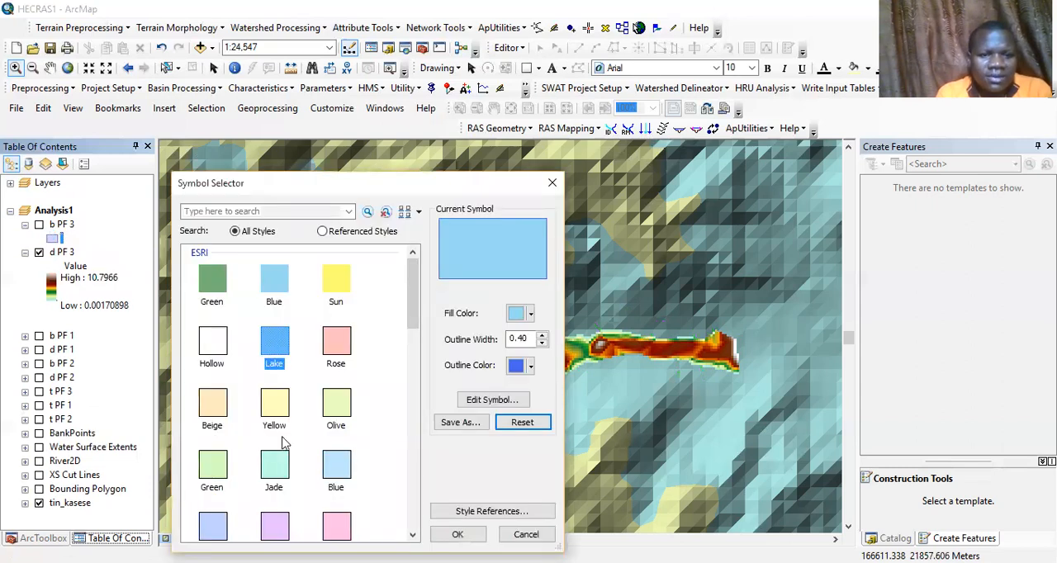
{"action": "left_click", "coordinate": [405, 317]}
{"action": "left_click", "coordinate": [275, 282]}
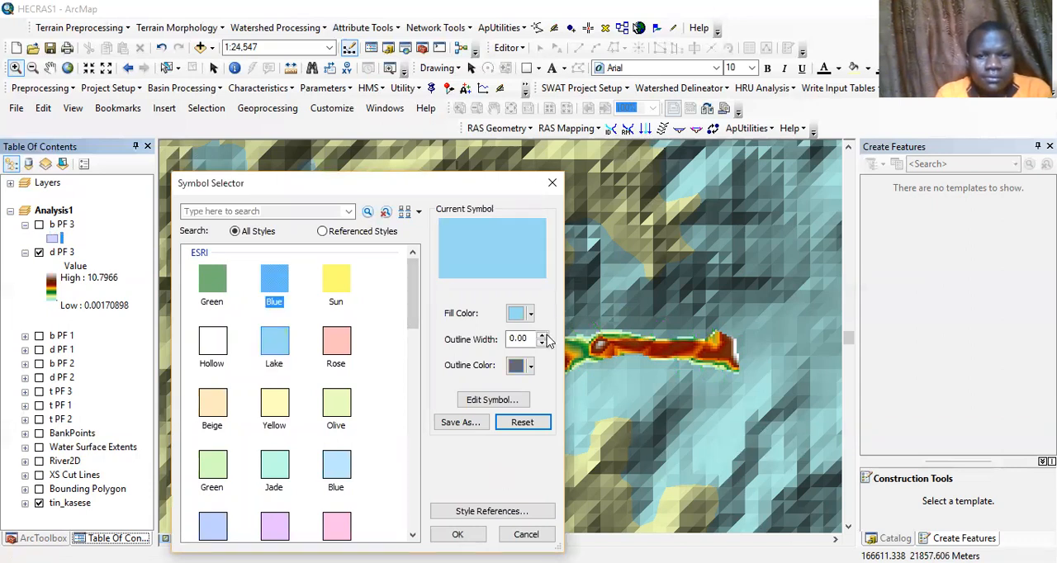
{"action": "left_click", "coordinate": [542, 335]}
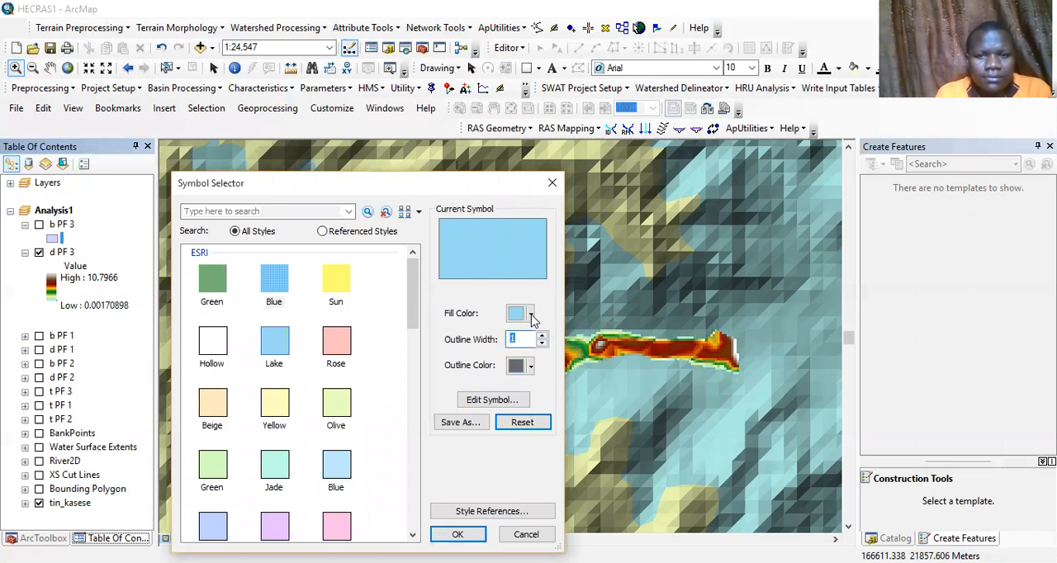
{"action": "left_click", "coordinate": [532, 314]}
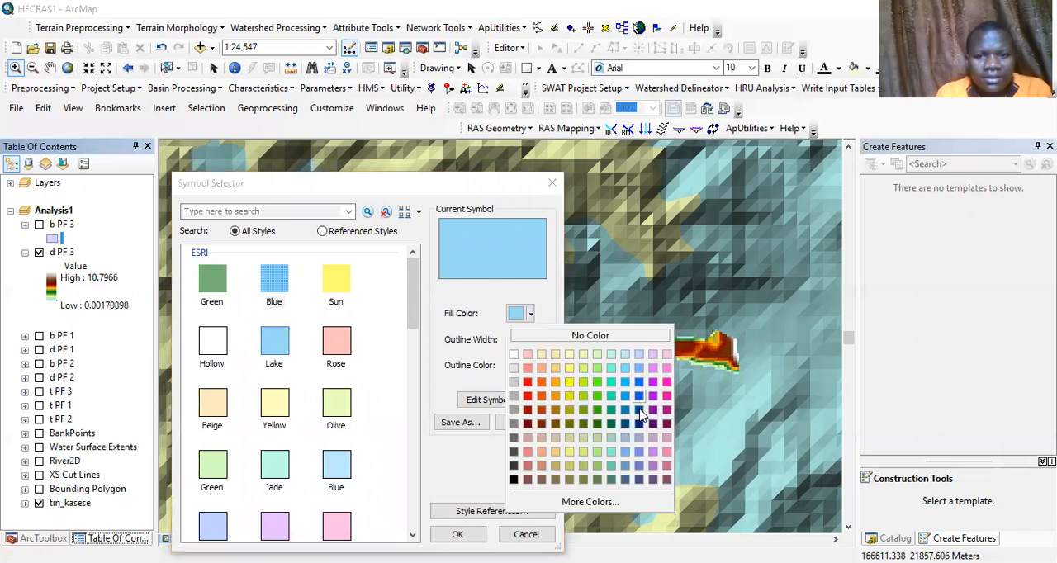
{"action": "left_click", "coordinate": [640, 413]}
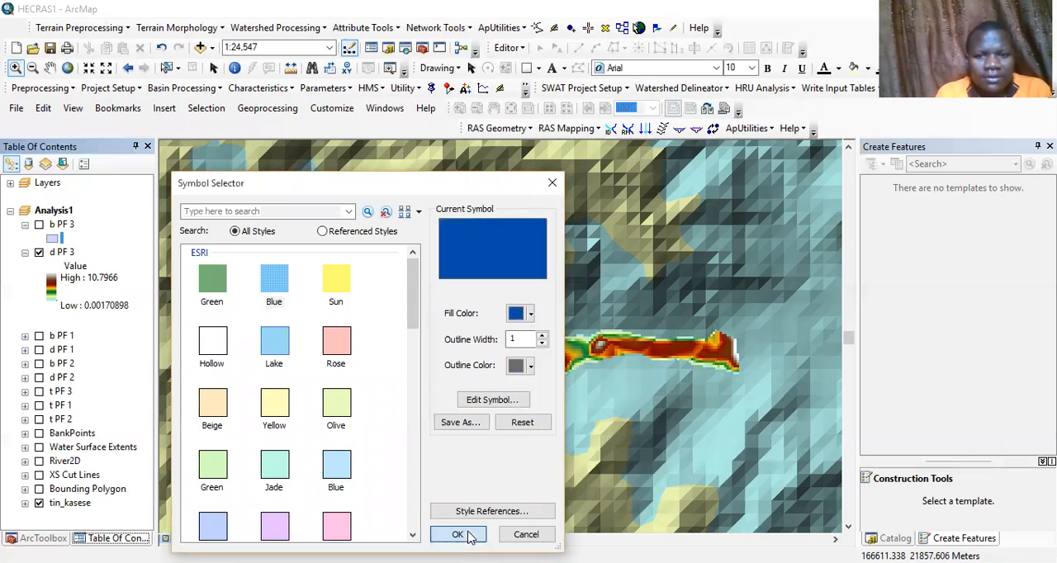
{"action": "left_click", "coordinate": [468, 537]}
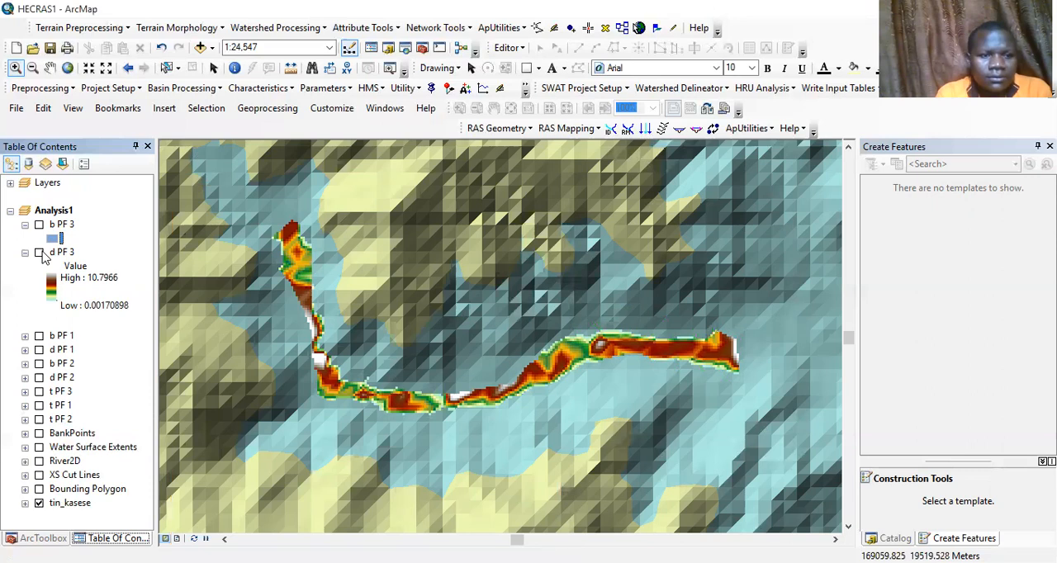
Display the b PF 3 floodplain polygon without the d PF 3 depth raster, and collapse both layers' legends
{"action": "left_click", "coordinate": [39, 253]}
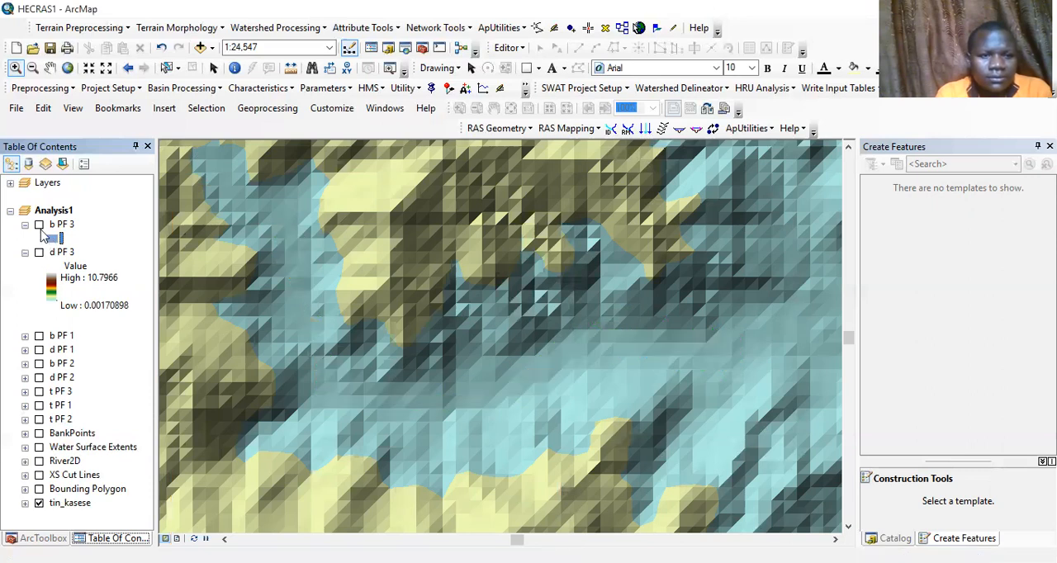
{"action": "left_click", "coordinate": [39, 226]}
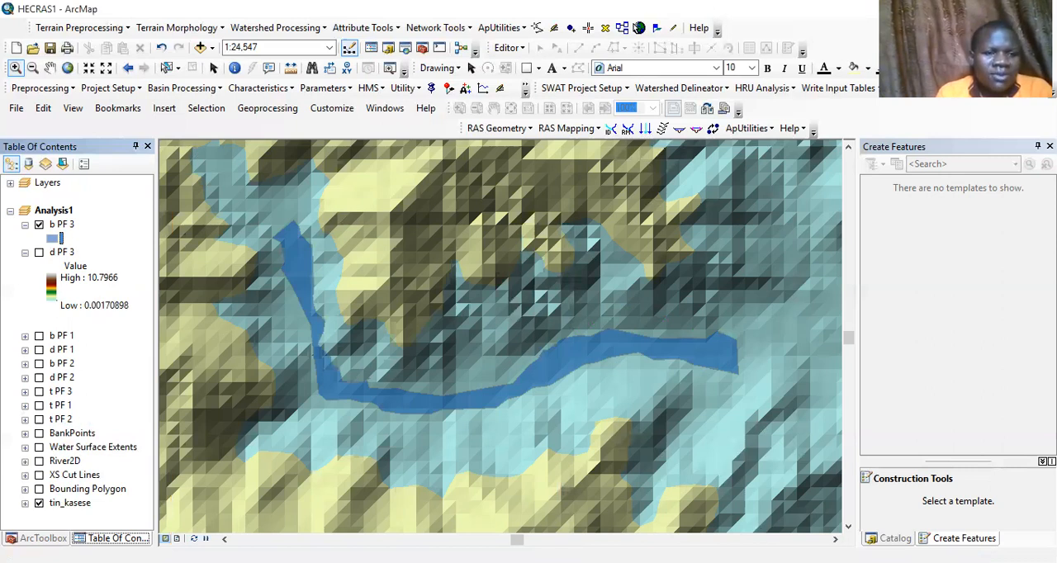
{"action": "left_click", "coordinate": [38, 538]}
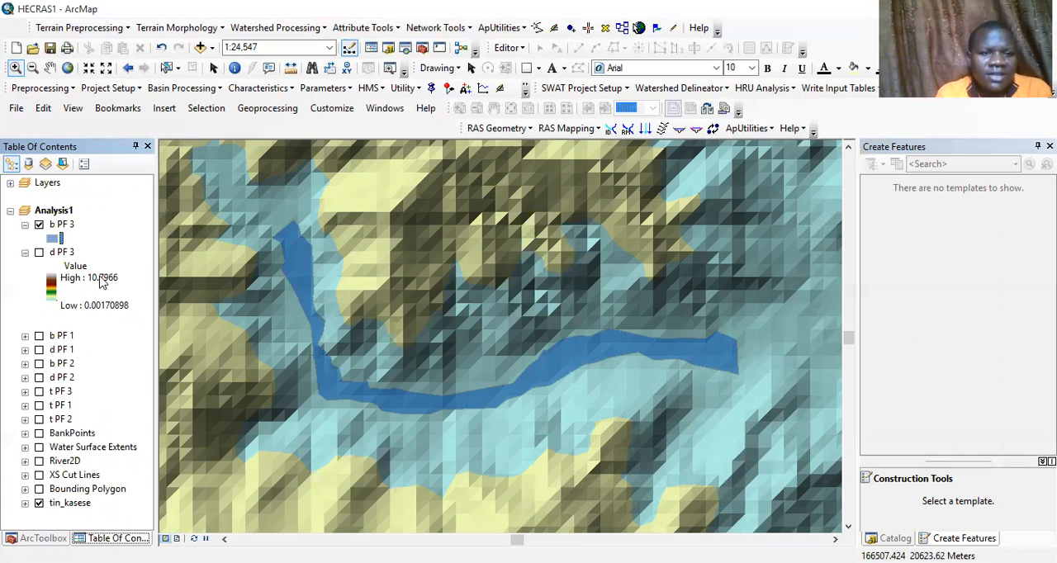
{"action": "left_click", "coordinate": [39, 252]}
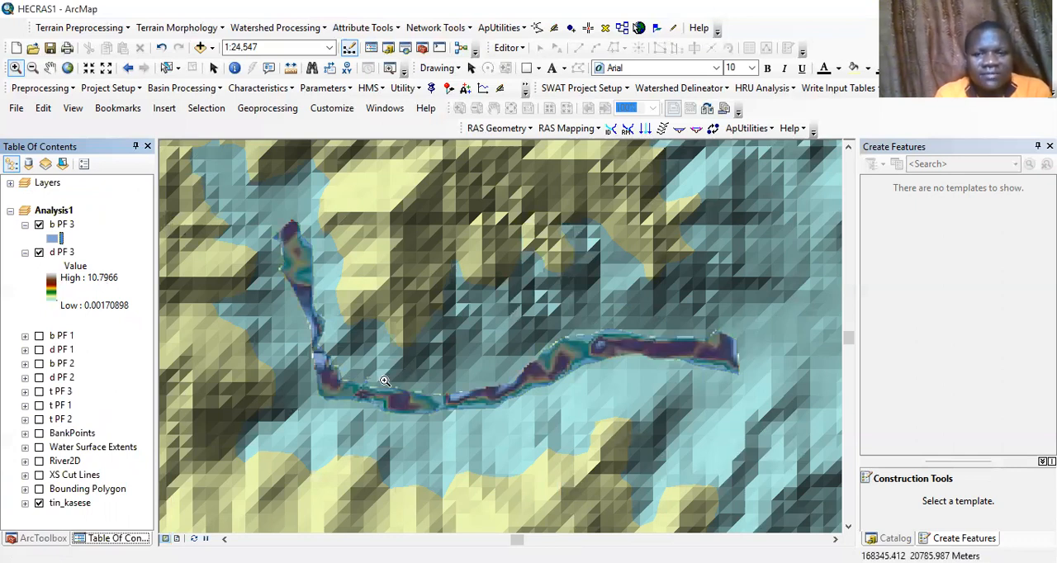
{"action": "left_click", "coordinate": [38, 254]}
{"action": "left_click", "coordinate": [25, 253]}
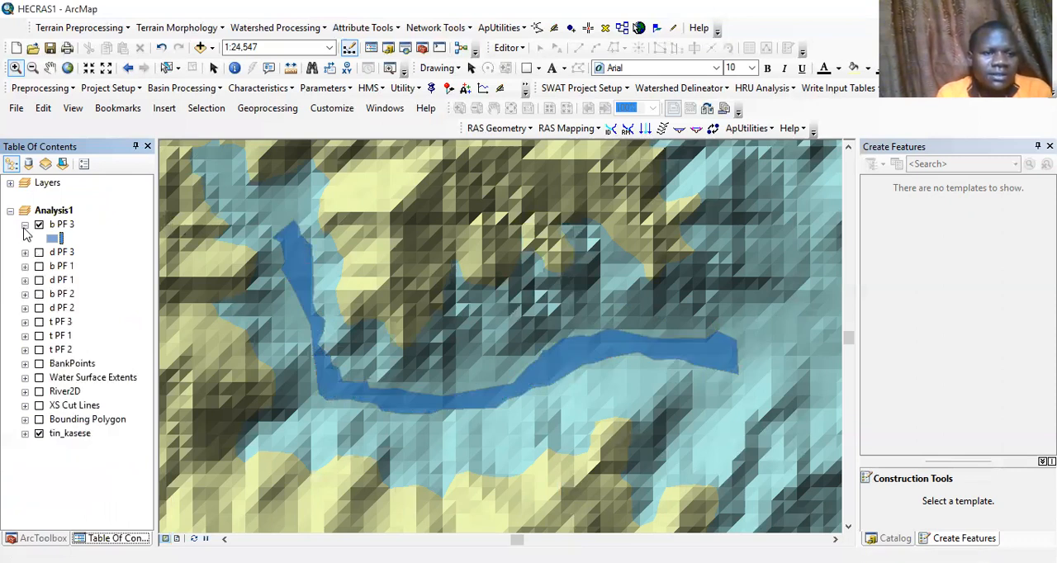
{"action": "left_click", "coordinate": [24, 225]}
Open the Layer To KML tool from the To KML toolset of the Conversion Tools
{"action": "left_click", "coordinate": [42, 538]}
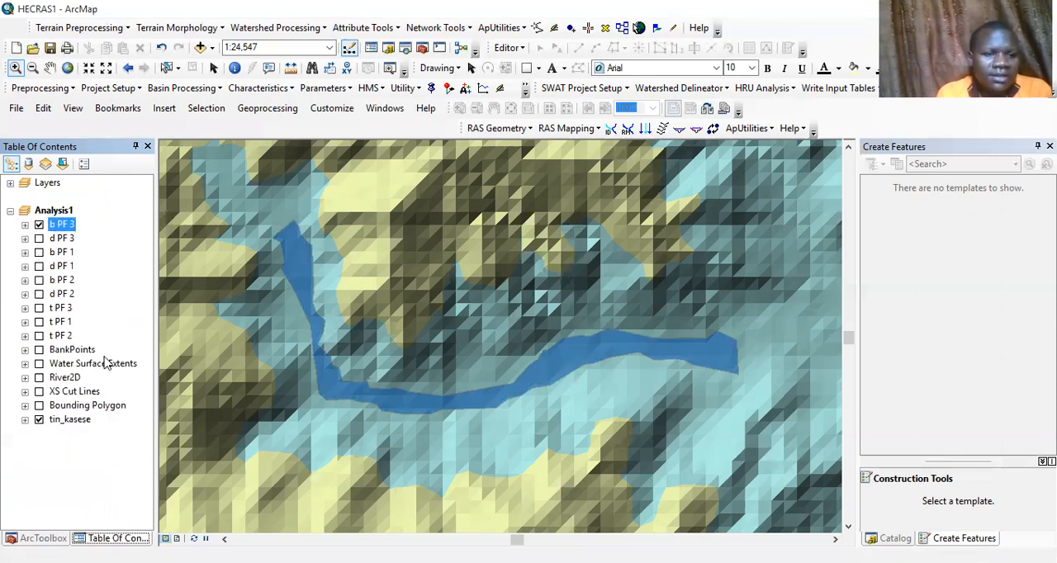
{"action": "left_click", "coordinate": [10, 177]}
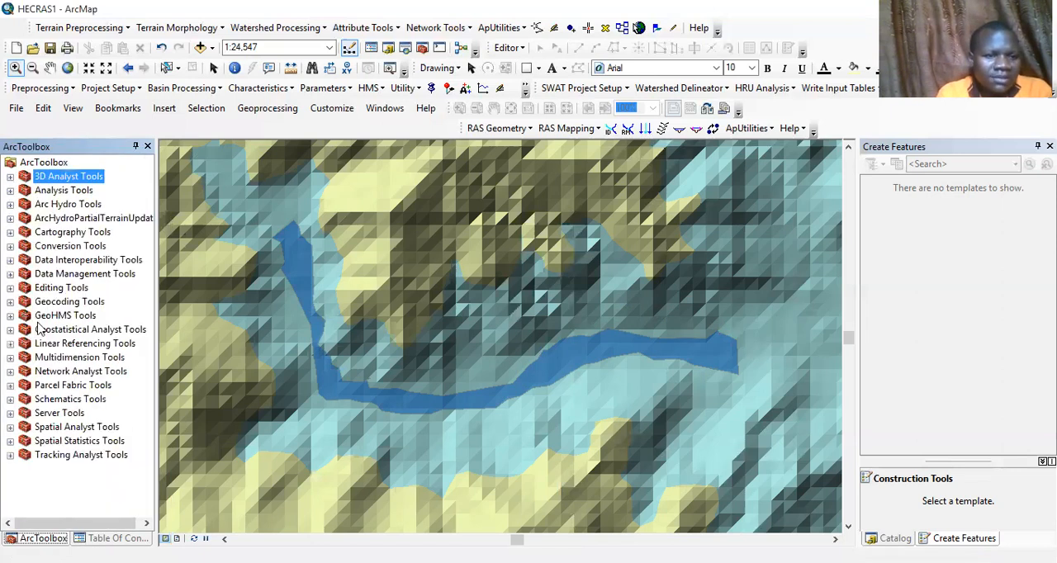
{"action": "left_click", "coordinate": [10, 273]}
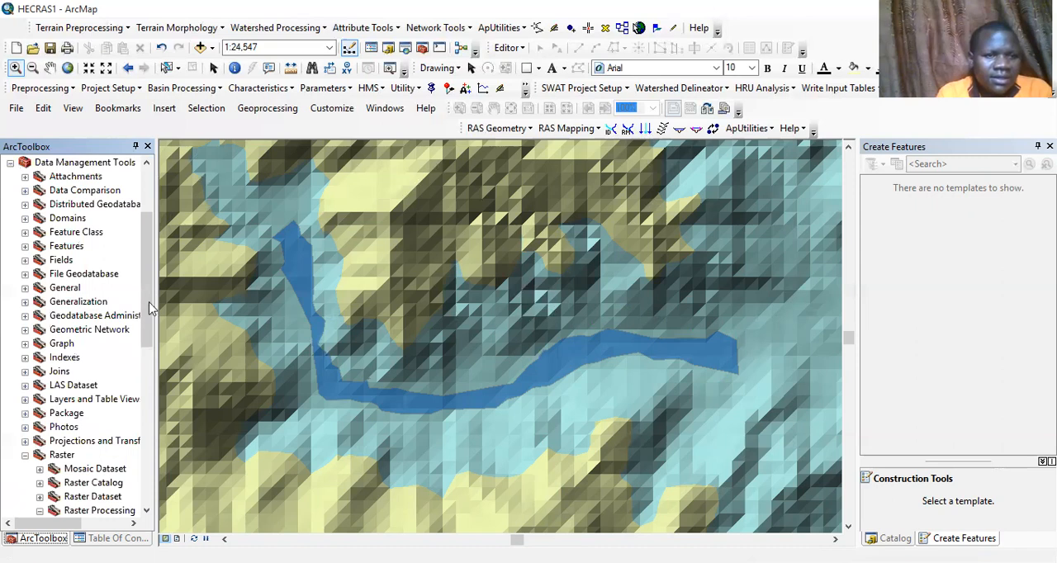
{"action": "scroll", "coordinate": [150, 357], "scroll_direction": "down", "scroll_amount": 3}
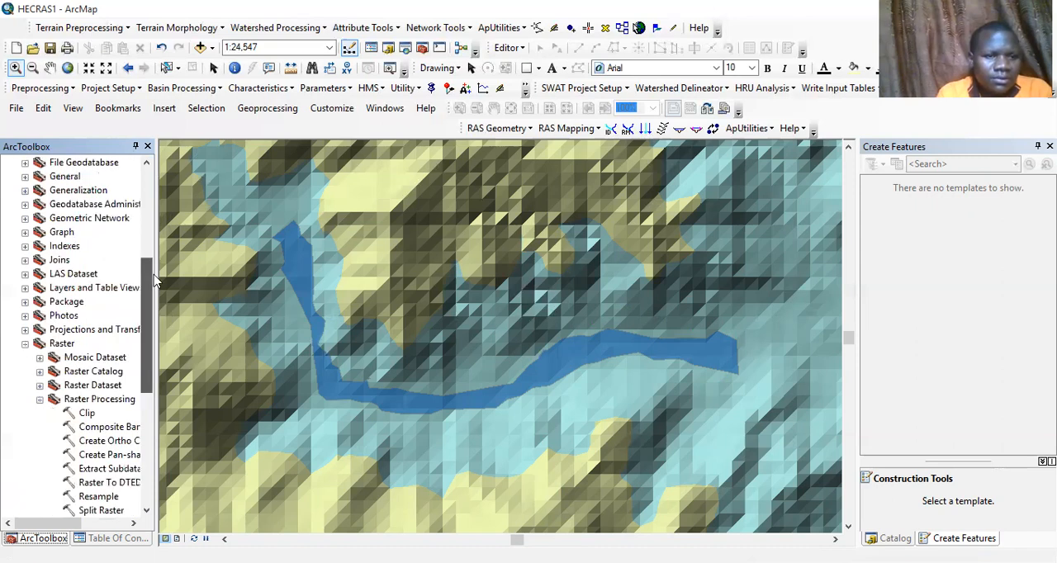
{"action": "left_click_drag", "start_coordinate": [152, 281], "coordinate": [153, 190]}
{"action": "left_click", "coordinate": [10, 246]}
{"action": "left_click", "coordinate": [10, 246]}
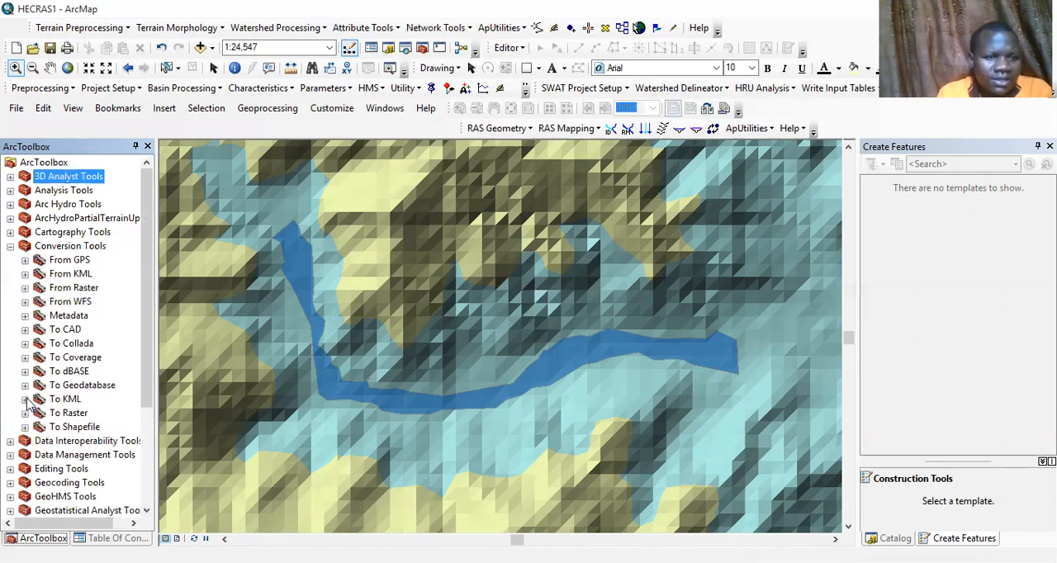
{"action": "left_click", "coordinate": [25, 399]}
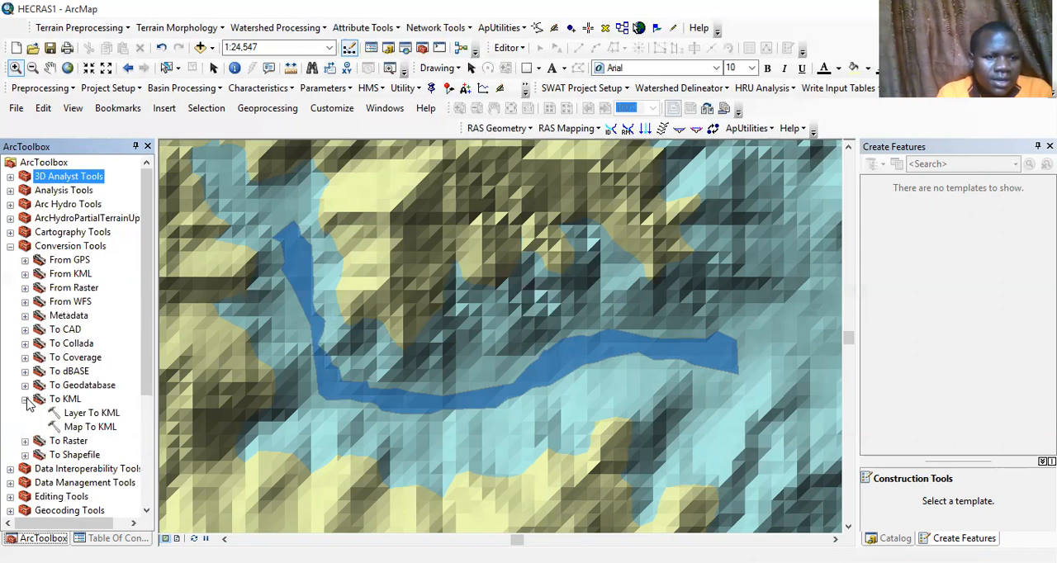
{"action": "left_click", "coordinate": [82, 412]}
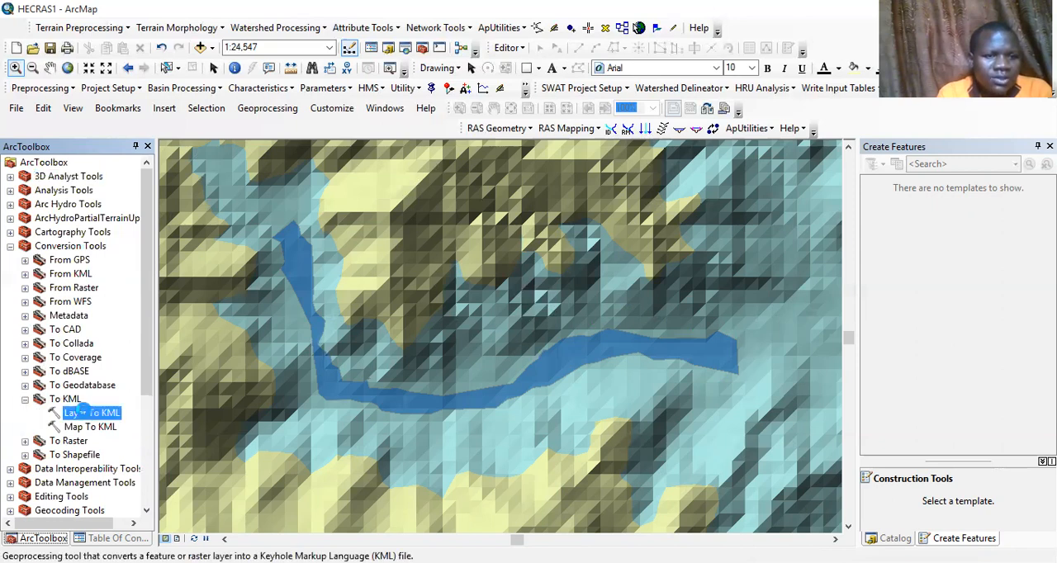
Export the b PF 3 layer to KML as bp3.kmz in the NyamwambaHECRAS folder
{"action": "left_click", "coordinate": [559, 165]}
{"action": "left_click", "coordinate": [226, 179]}
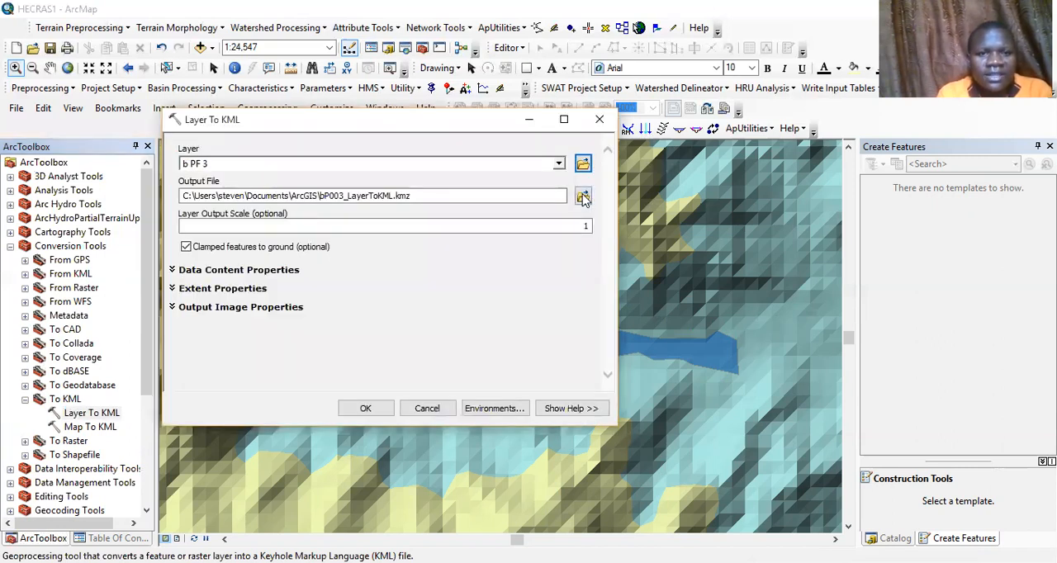
{"action": "left_click", "coordinate": [584, 196]}
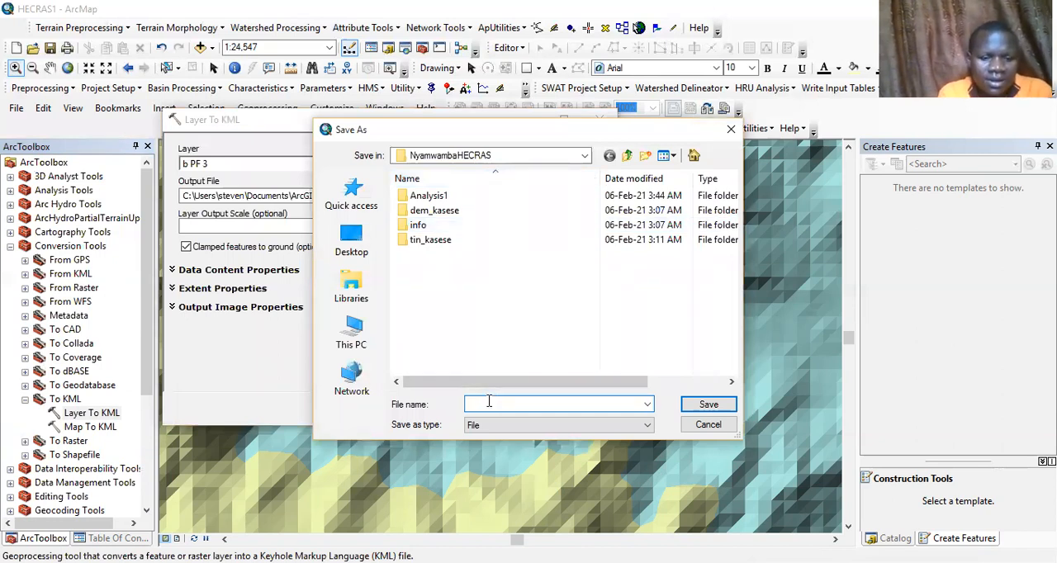
{"action": "type", "text": "p3"}
{"action": "left_click", "coordinate": [708, 405]}
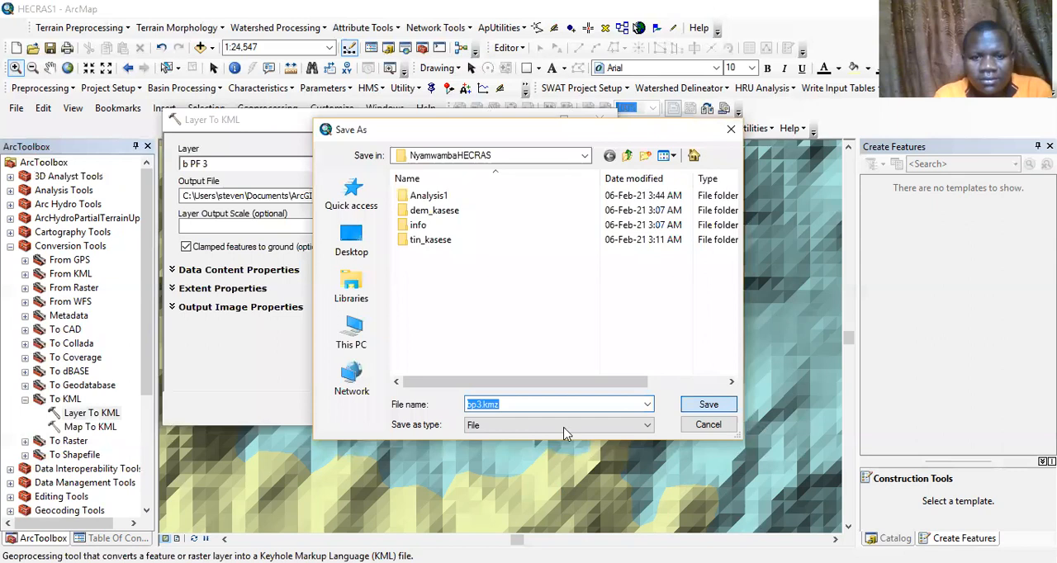
{"action": "left_click", "coordinate": [369, 408]}
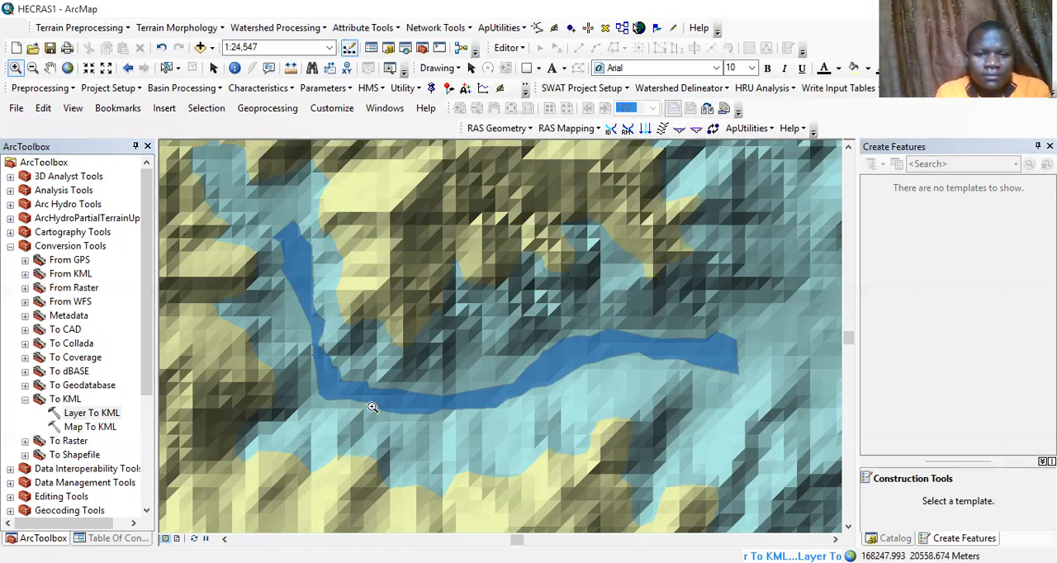
Export the d PF 3 layer to KML as dp3.kmz in the NyamwambaHECRAS folder
{"action": "left_click", "coordinate": [82, 412]}
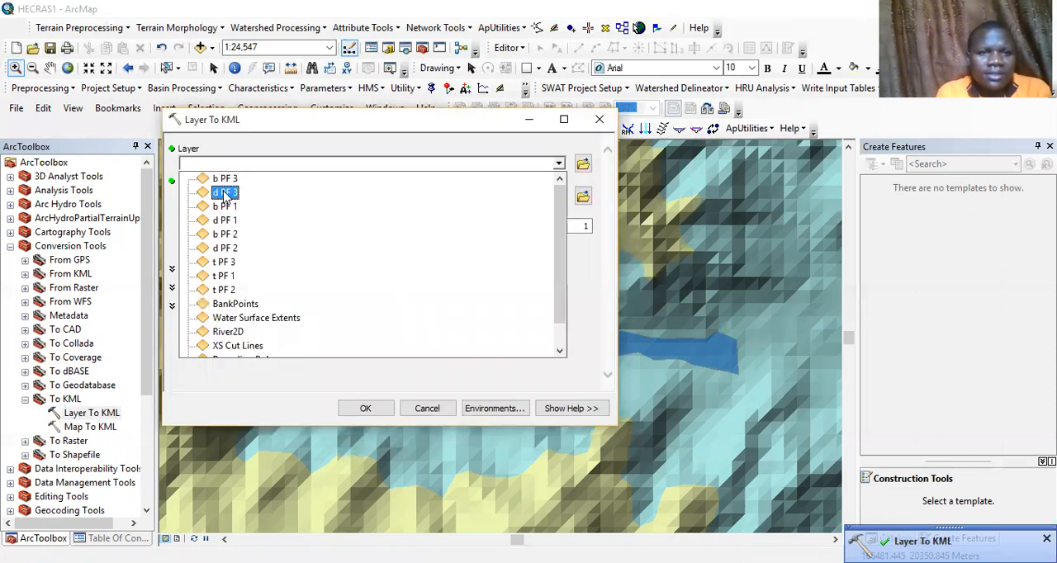
{"action": "left_click", "coordinate": [225, 194]}
{"action": "left_click", "coordinate": [584, 196]}
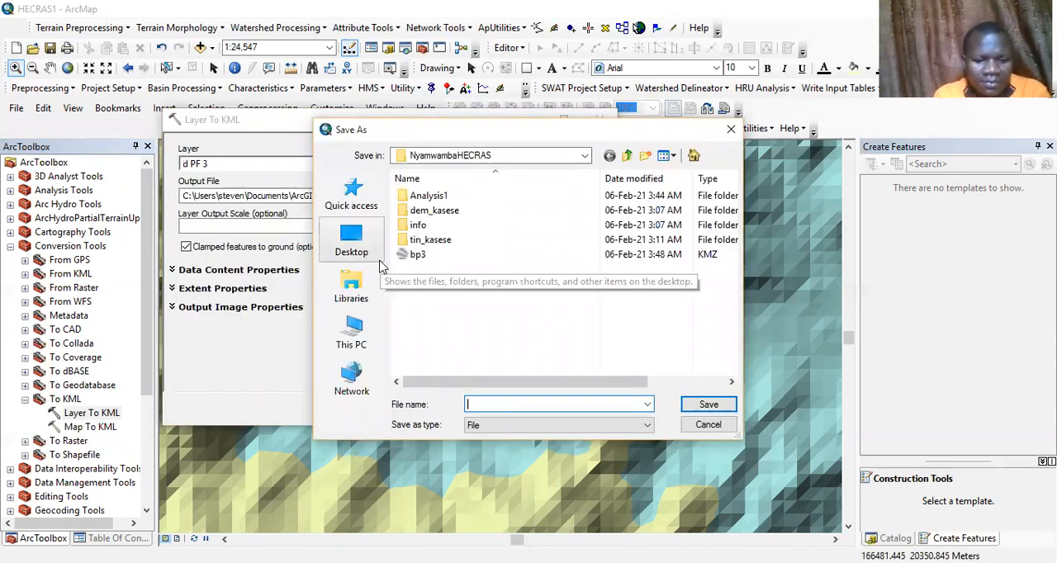
{"action": "type", "text": "dp3"}
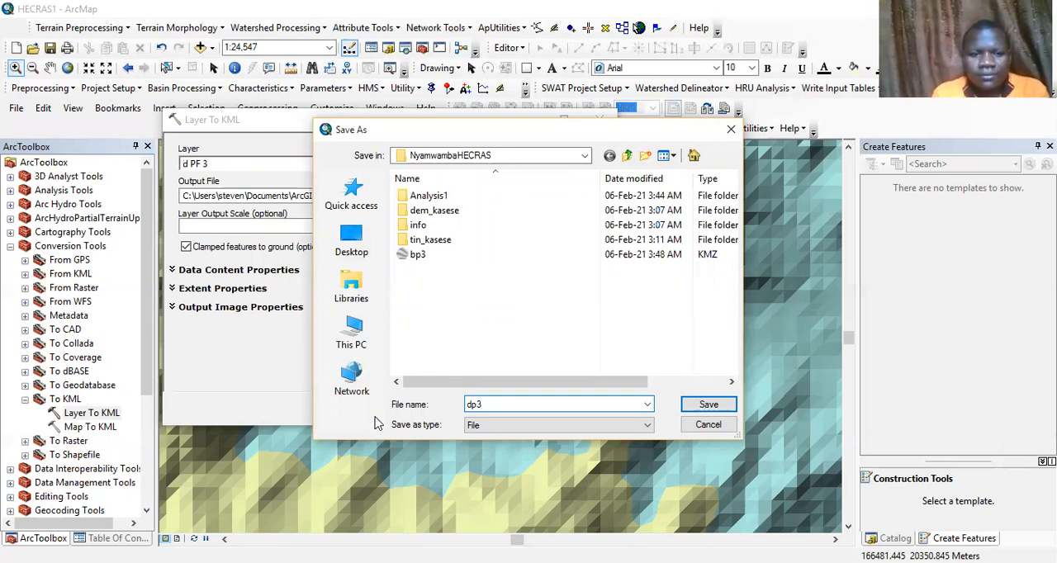
{"action": "key", "text": "Return"}
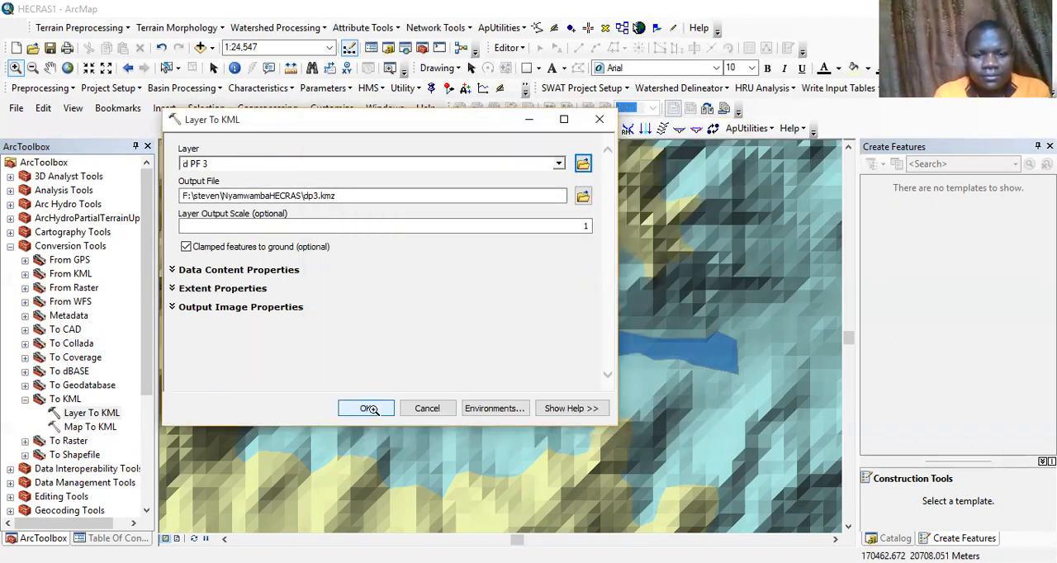
{"action": "left_click", "coordinate": [366, 408]}
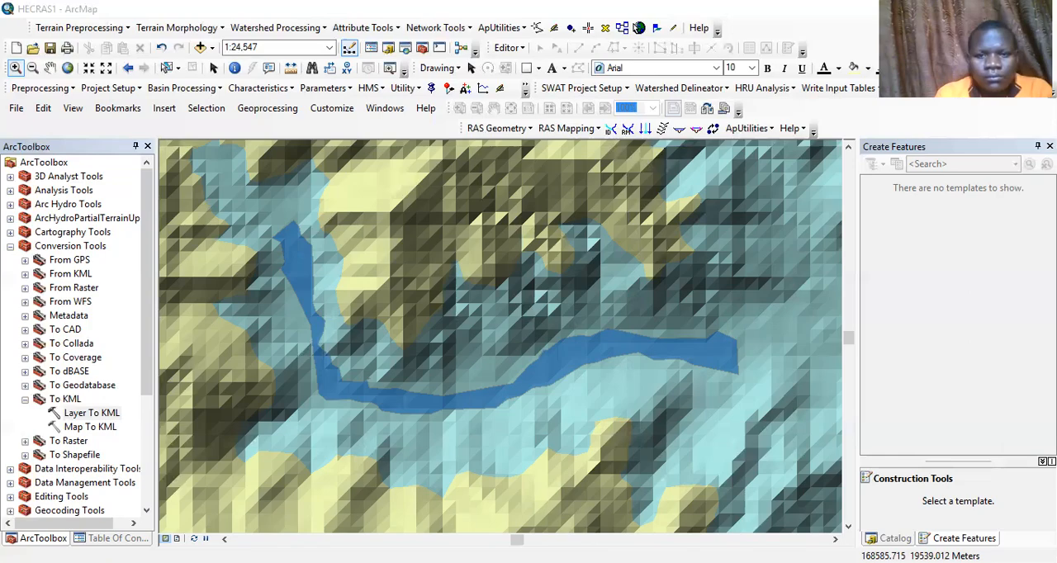
Switch to Google Earth Pro and examine the b PF 3 and d PF 3 overlays along the river at Kilembe
{"action": "left_click", "coordinate": [459, 519]}
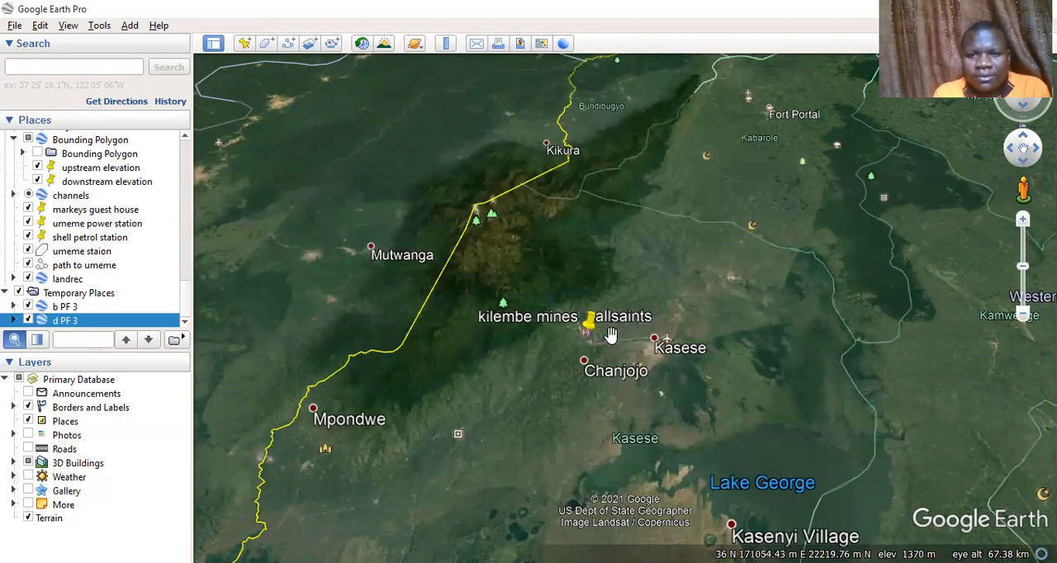
{"action": "scroll", "coordinate": [611, 335], "scroll_direction": "up", "scroll_amount": 2}
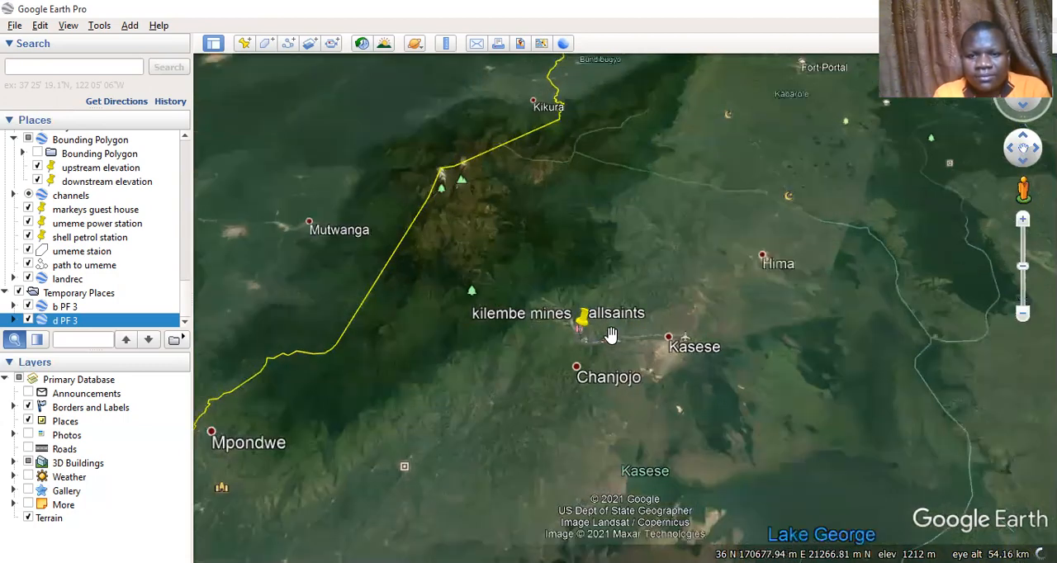
{"action": "scroll", "coordinate": [610, 334], "scroll_direction": "up", "scroll_amount": 3}
{"action": "scroll", "coordinate": [611, 335], "scroll_direction": "up", "scroll_amount": 1}
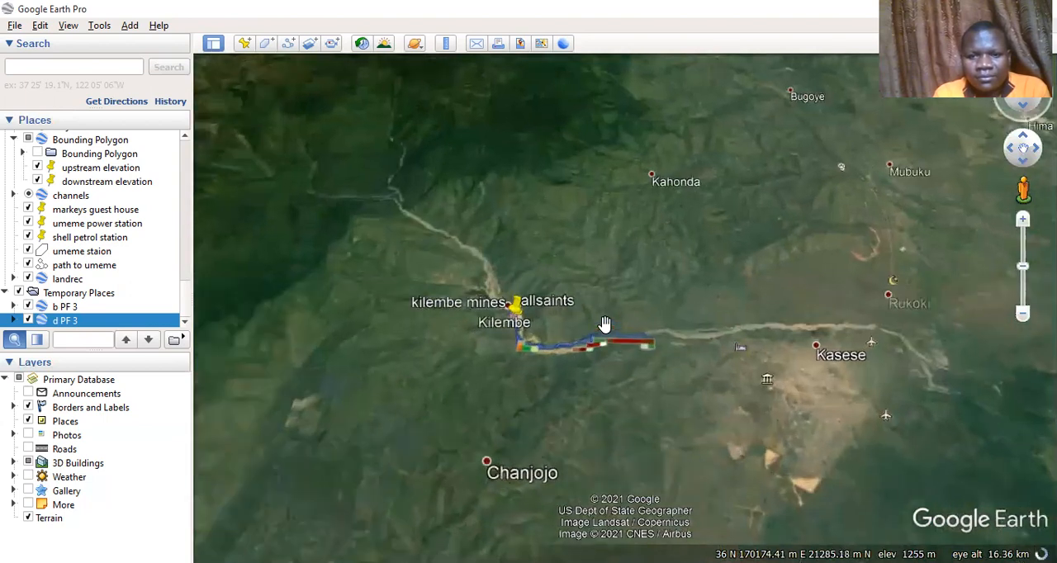
{"action": "scroll", "coordinate": [604, 324], "scroll_direction": "up", "scroll_amount": 1}
{"action": "scroll", "coordinate": [605, 324], "scroll_direction": "up", "scroll_amount": 1}
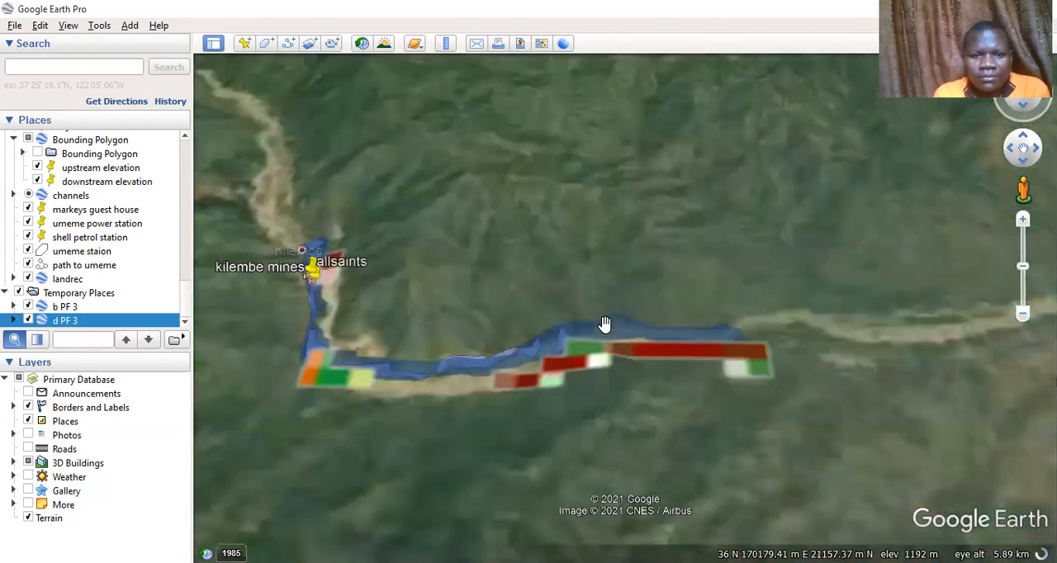
{"action": "scroll", "coordinate": [605, 324], "scroll_direction": "up", "scroll_amount": 1}
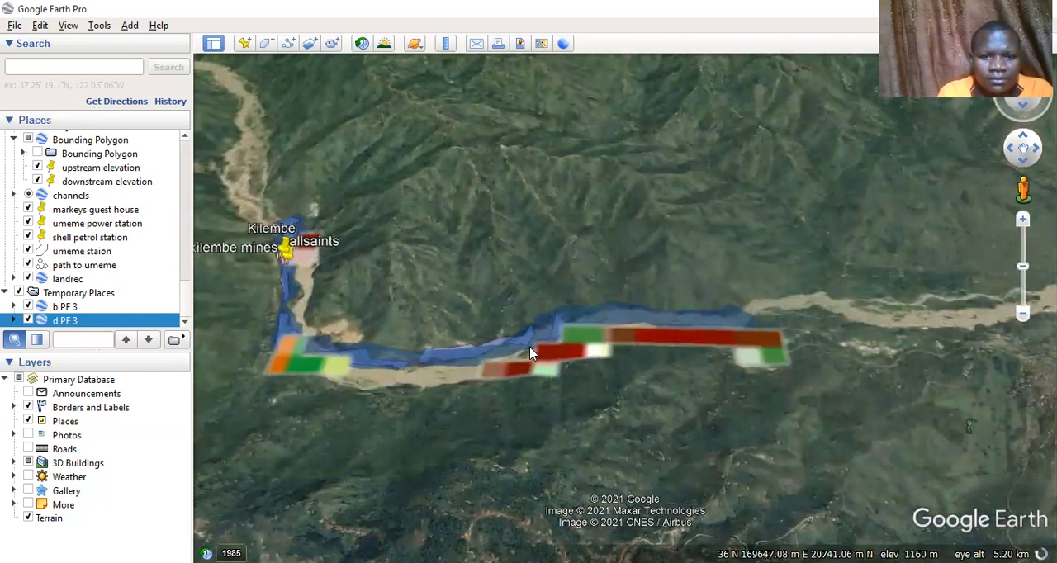
Hide the temporary b PF 3 and d PF 3 overlays, plus the saved b PF 3 folder with its kilembe mines and allsaints placemarks
{"action": "left_click", "coordinate": [29, 308]}
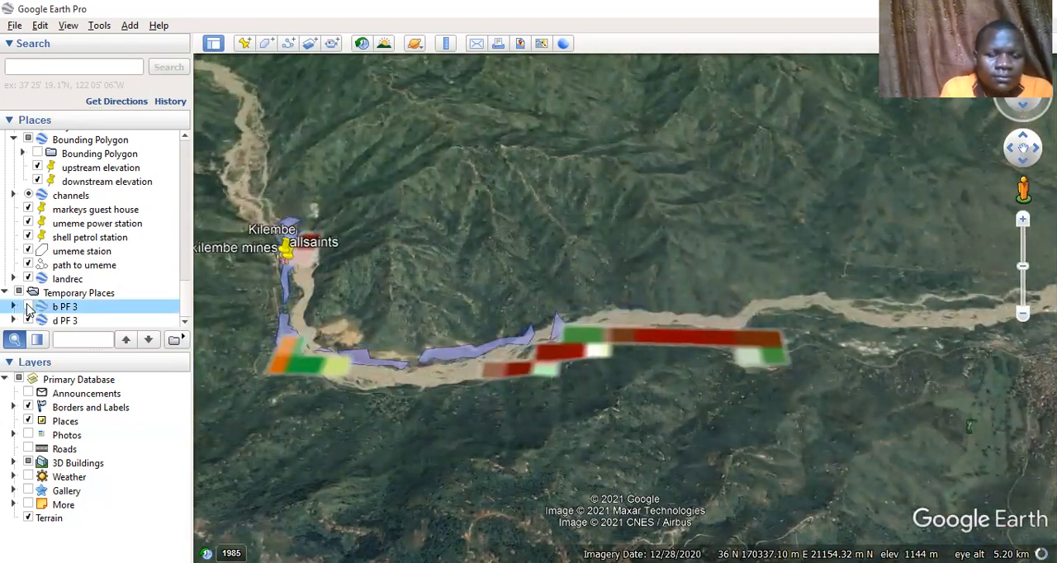
{"action": "left_click", "coordinate": [29, 321]}
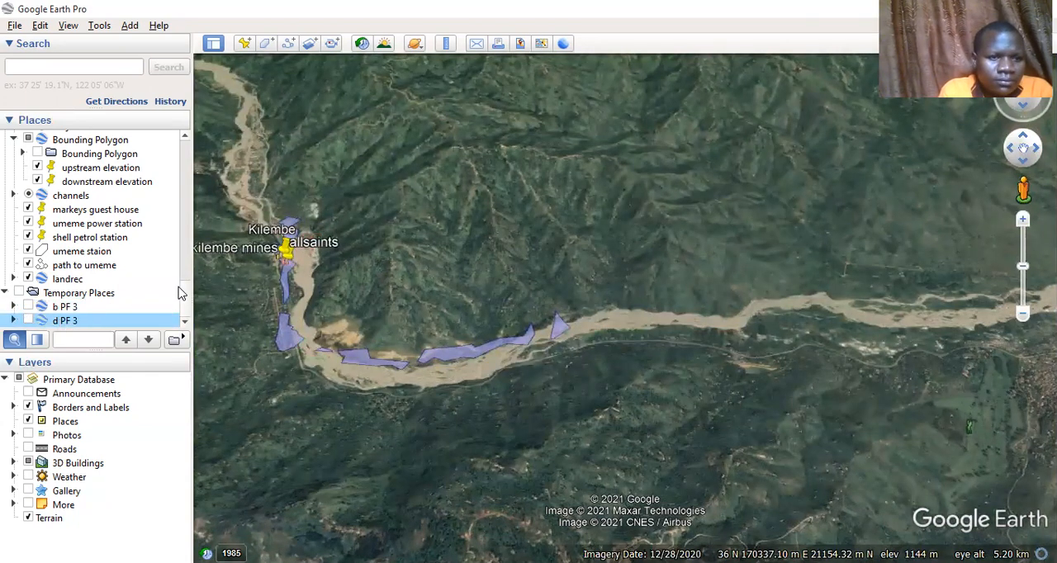
{"action": "scroll", "coordinate": [188, 277], "scroll_direction": "up", "scroll_amount": 5}
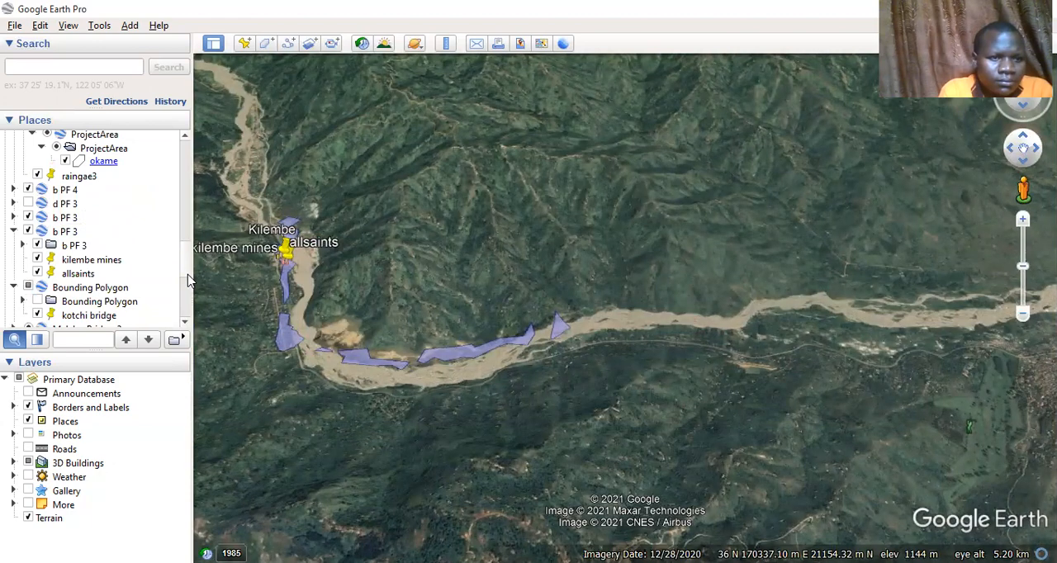
{"action": "left_click", "coordinate": [37, 246]}
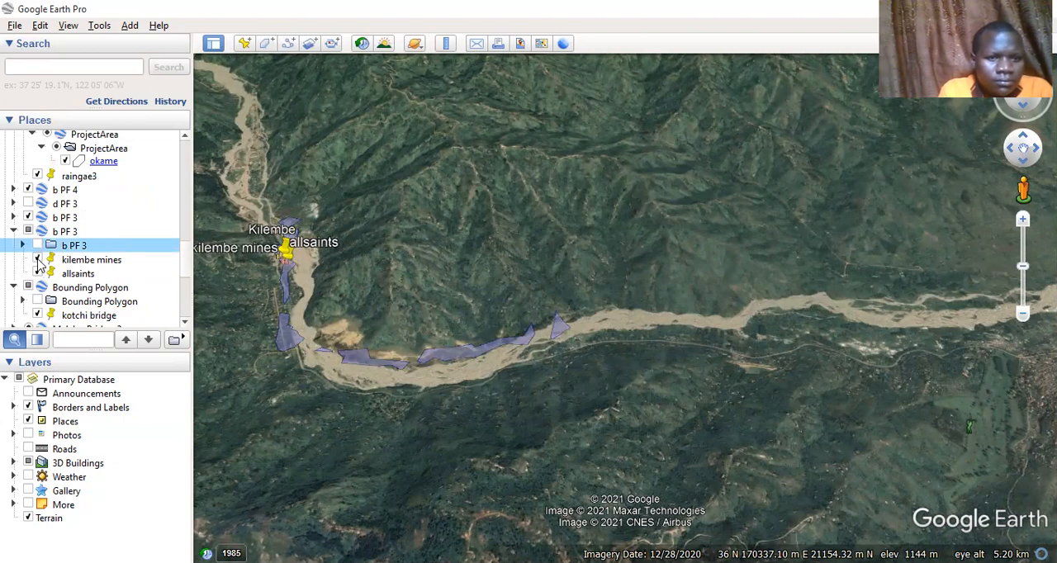
{"action": "left_click", "coordinate": [37, 259]}
{"action": "left_click", "coordinate": [38, 274]}
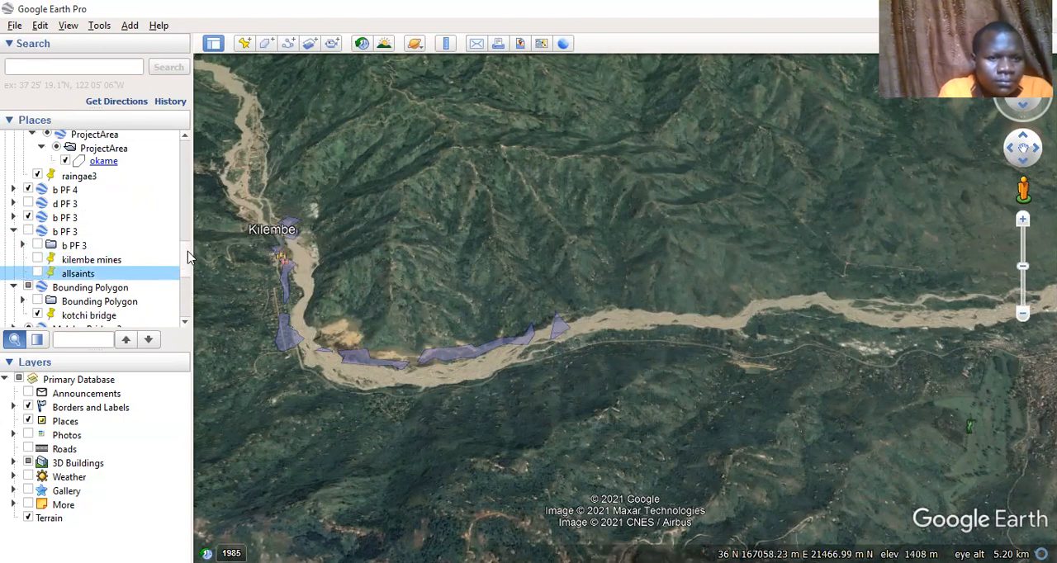
Display the temporary b PF 3 floodplain again and view the attributes of its polygon
{"action": "left_click", "coordinate": [184, 304]}
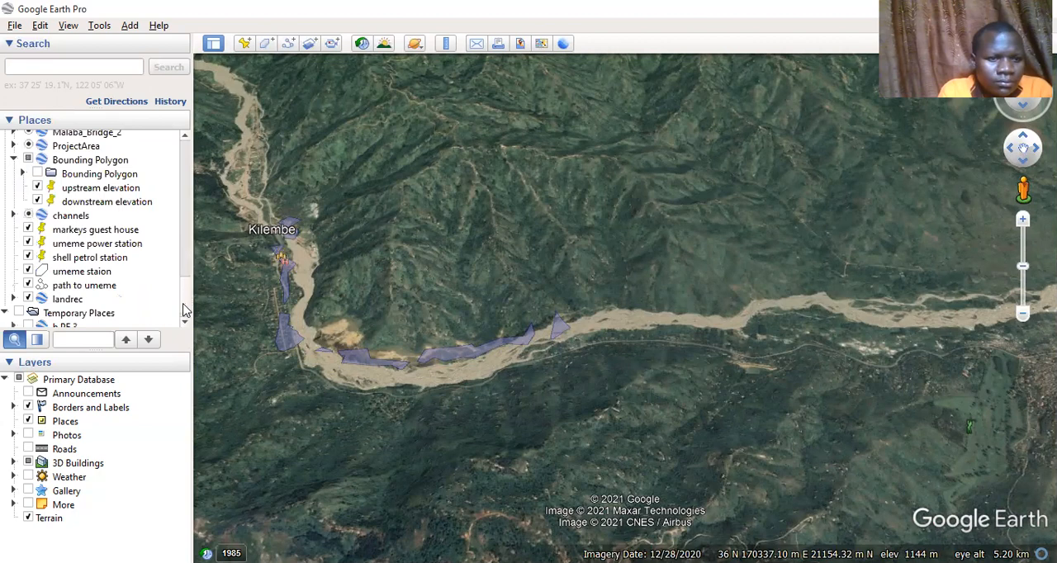
{"action": "left_click", "coordinate": [187, 217]}
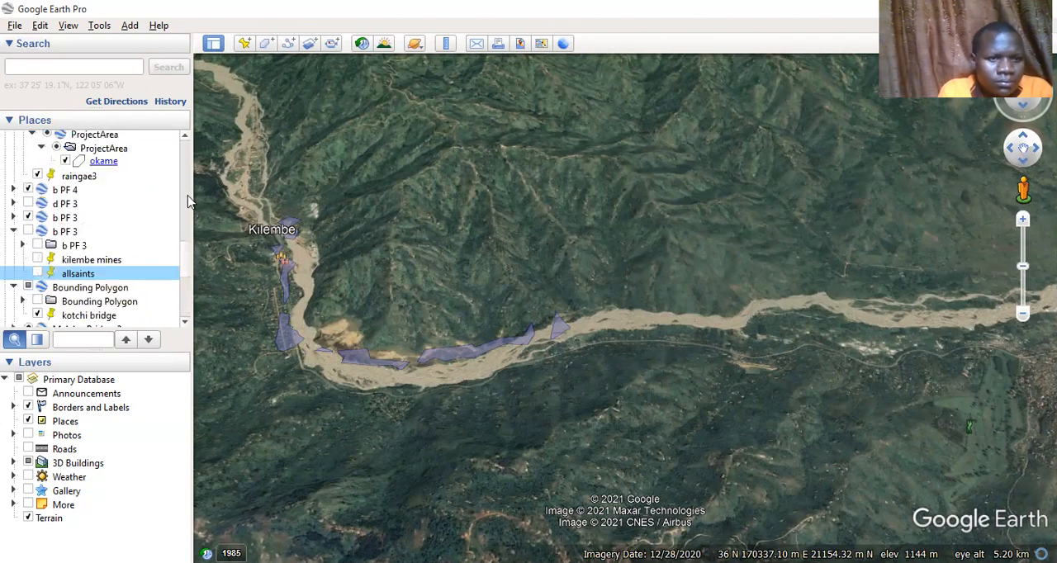
{"action": "left_click", "coordinate": [188, 201]}
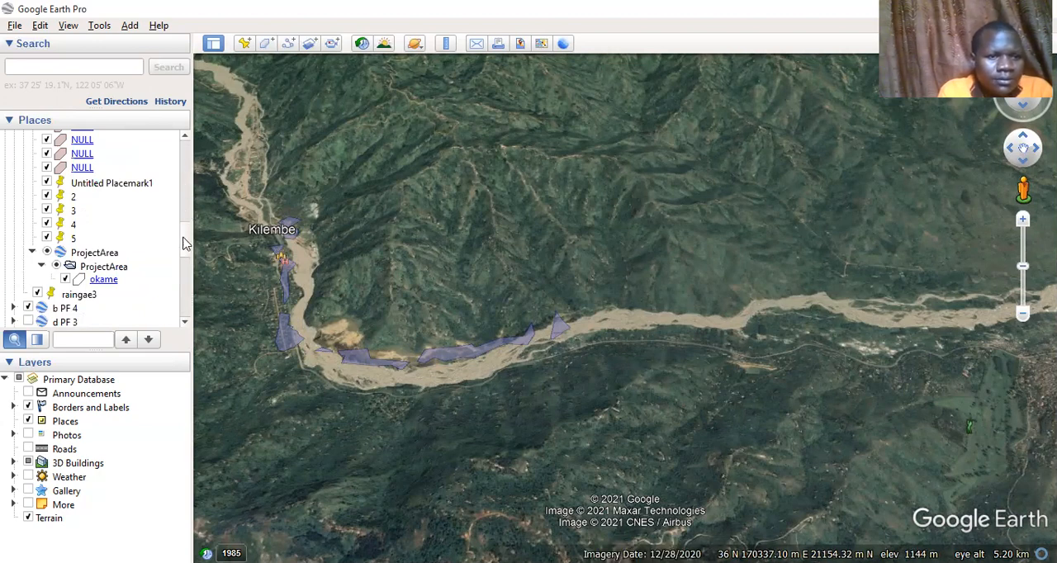
{"action": "scroll", "coordinate": [183, 243], "scroll_direction": "down", "scroll_amount": 1}
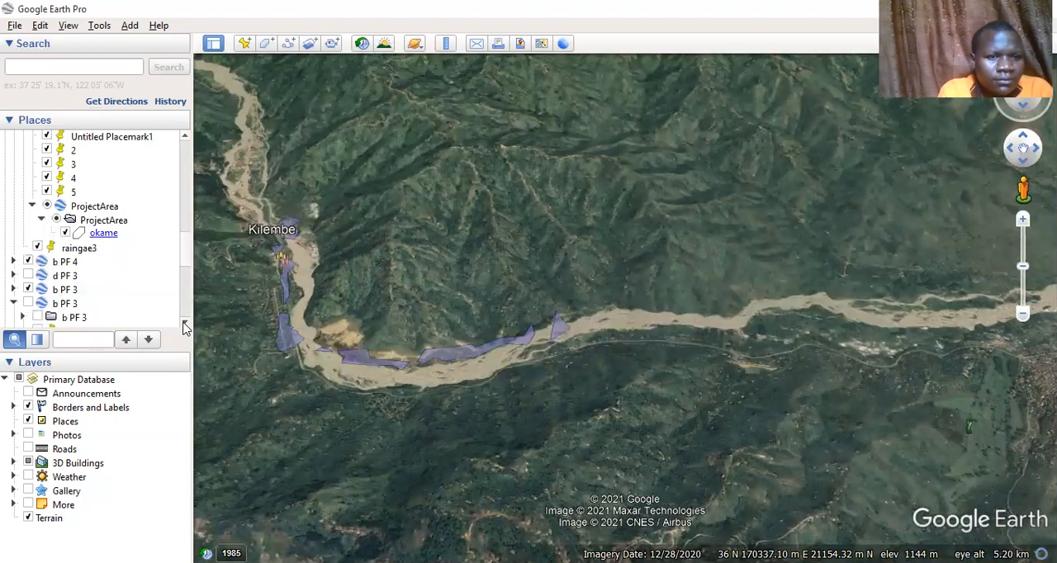
{"action": "scroll", "coordinate": [185, 326], "scroll_direction": "down", "scroll_amount": 3}
{"action": "scroll", "coordinate": [185, 327], "scroll_direction": "down", "scroll_amount": 3}
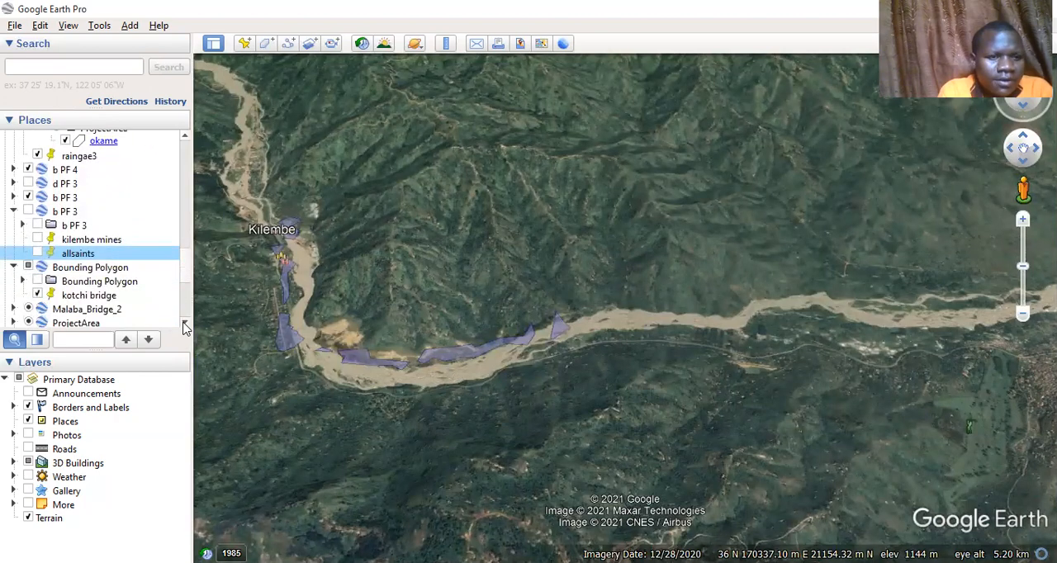
{"action": "scroll", "coordinate": [185, 326], "scroll_direction": "down", "scroll_amount": 3}
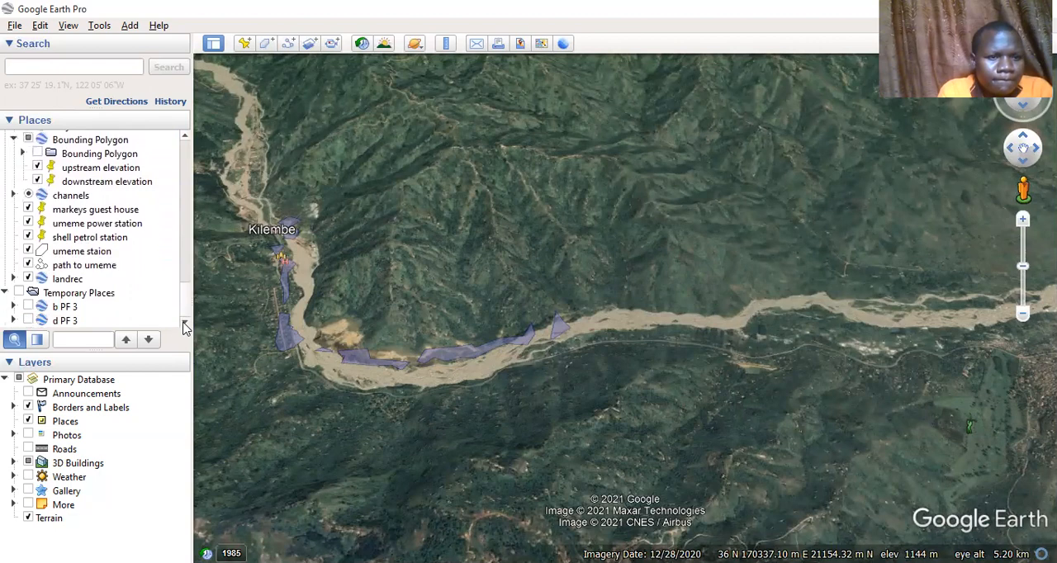
{"action": "left_click", "coordinate": [28, 307]}
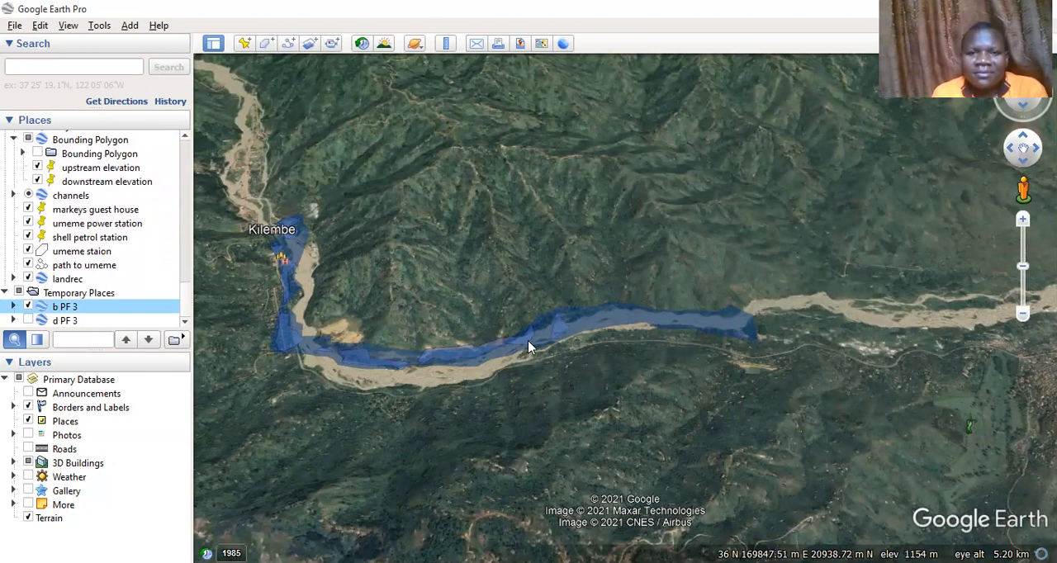
{"action": "left_click", "coordinate": [648, 319]}
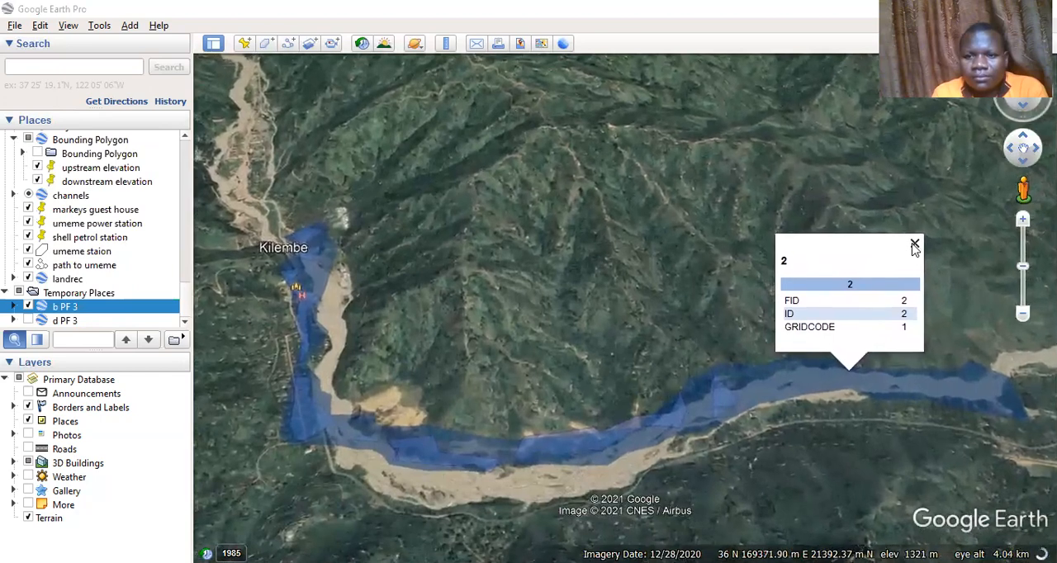
{"action": "left_click", "coordinate": [914, 246]}
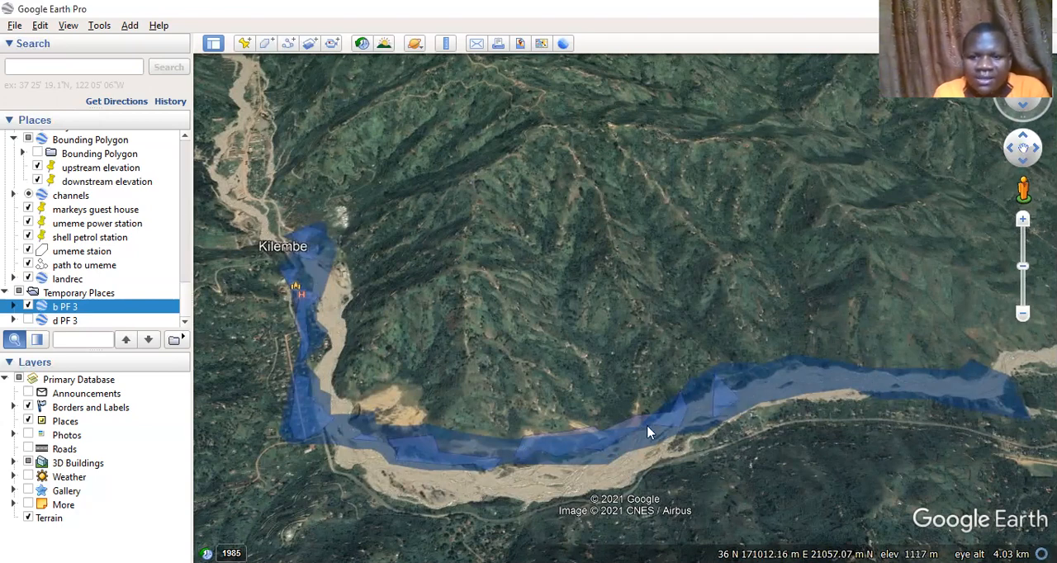
Compare the temporary d PF 3 and b PF 3 overlays with the river imagery by toggling each, leaving both hidden
{"action": "left_click", "coordinate": [28, 321]}
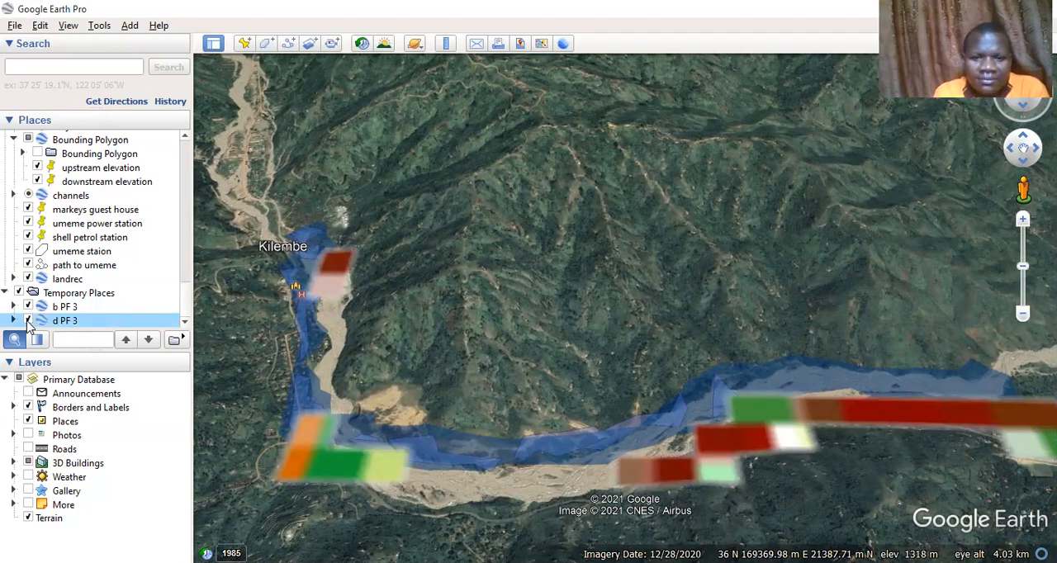
{"action": "left_click", "coordinate": [27, 322]}
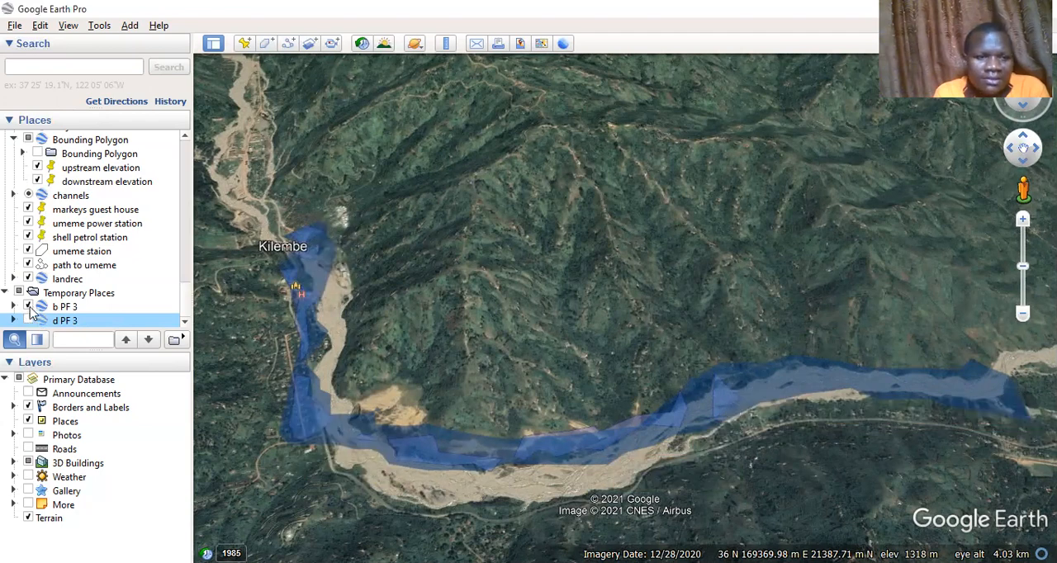
{"action": "left_click", "coordinate": [27, 307]}
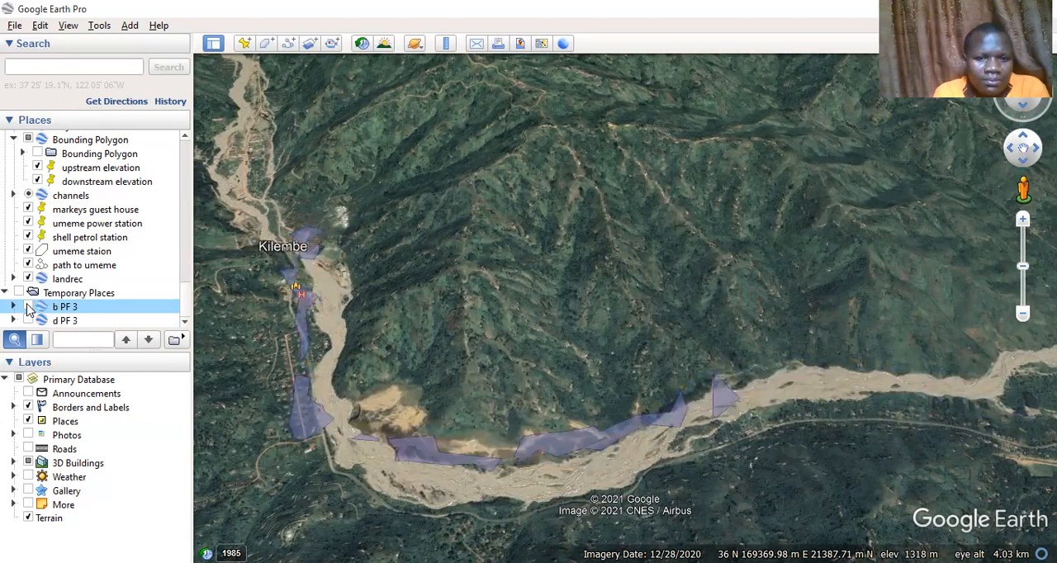
{"action": "left_click", "coordinate": [28, 307]}
{"action": "left_click", "coordinate": [28, 307]}
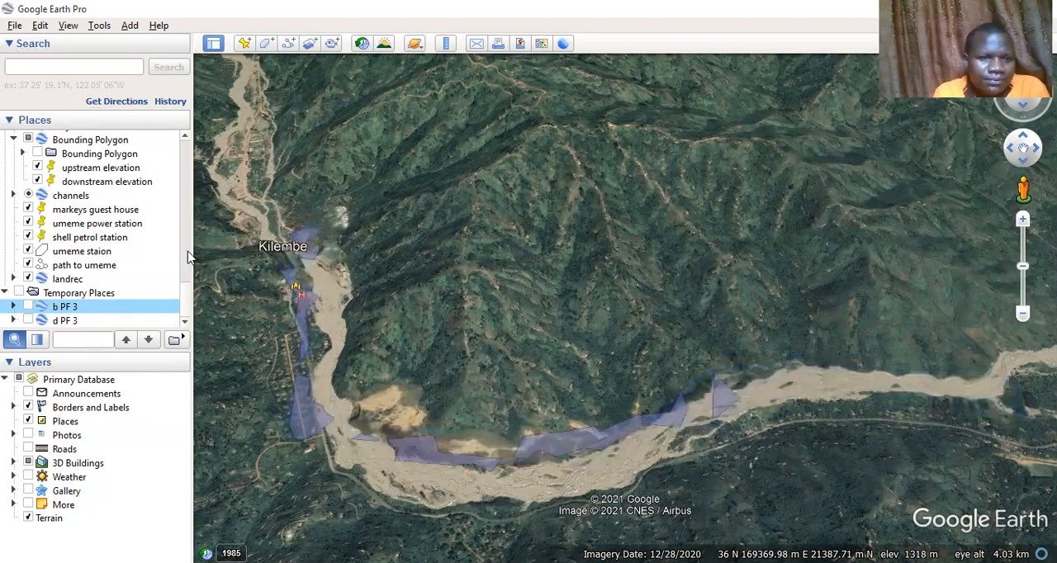
Hide the older saved b PF 3 layer still drawn over the river, and return to the temporary places
{"action": "scroll", "coordinate": [187, 257], "scroll_direction": "up", "scroll_amount": 5}
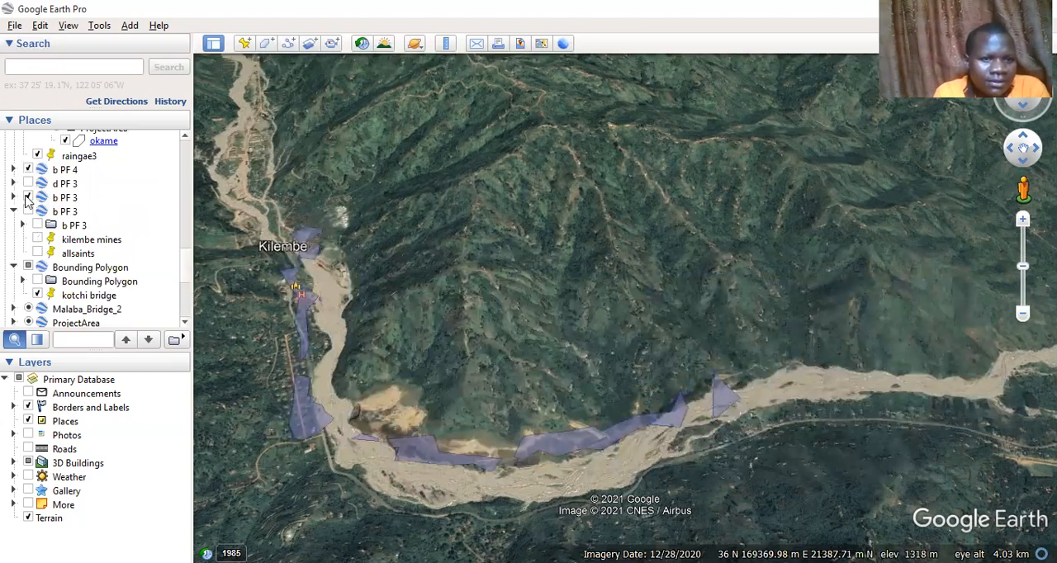
{"action": "left_click", "coordinate": [27, 198]}
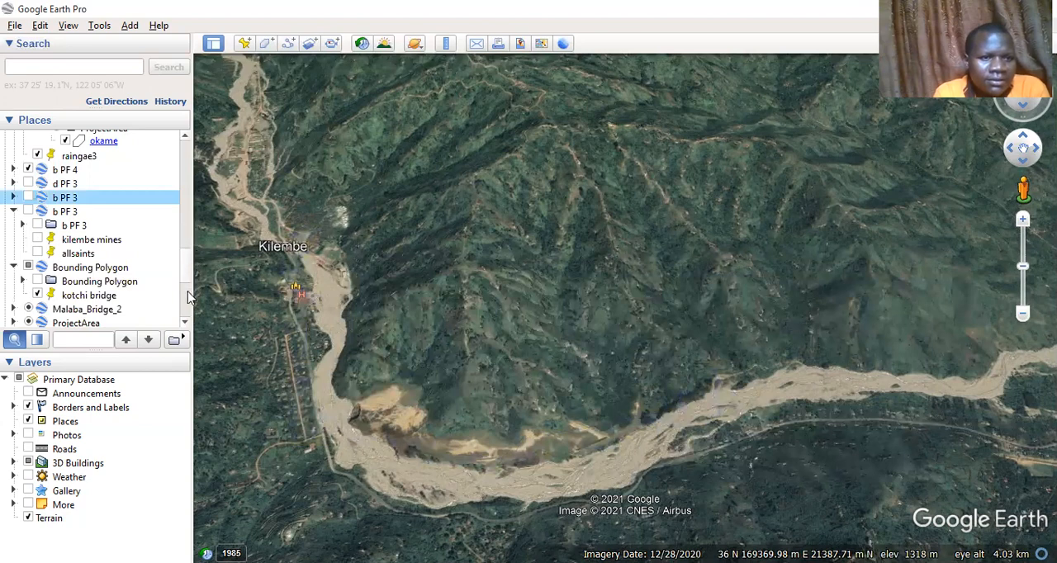
{"action": "left_click", "coordinate": [186, 317]}
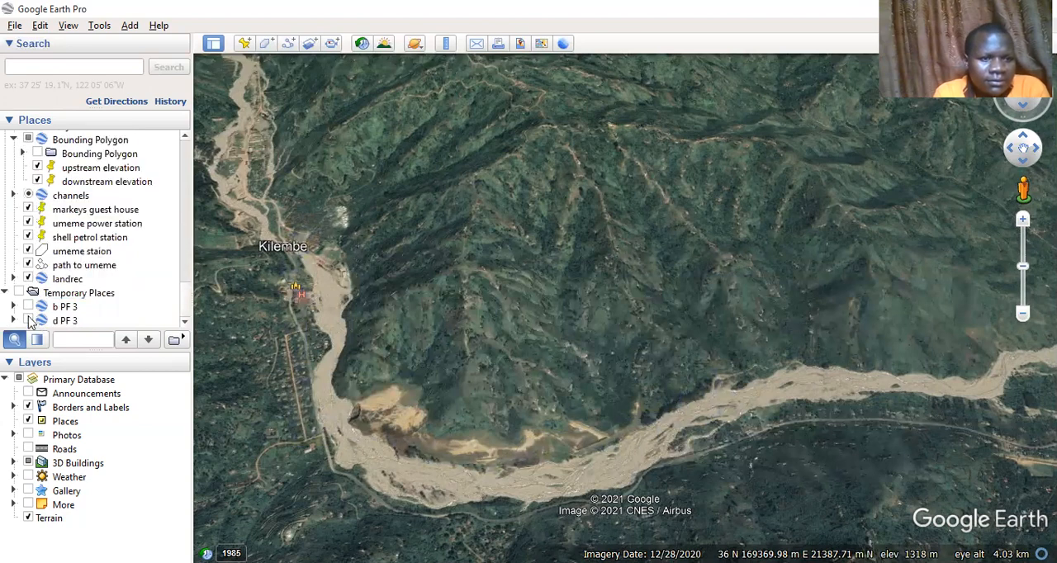
Check the temporary d PF 3 overlay against the river once more, hide it, and display the temporary b PF 3 floodplain
{"action": "left_click", "coordinate": [27, 320]}
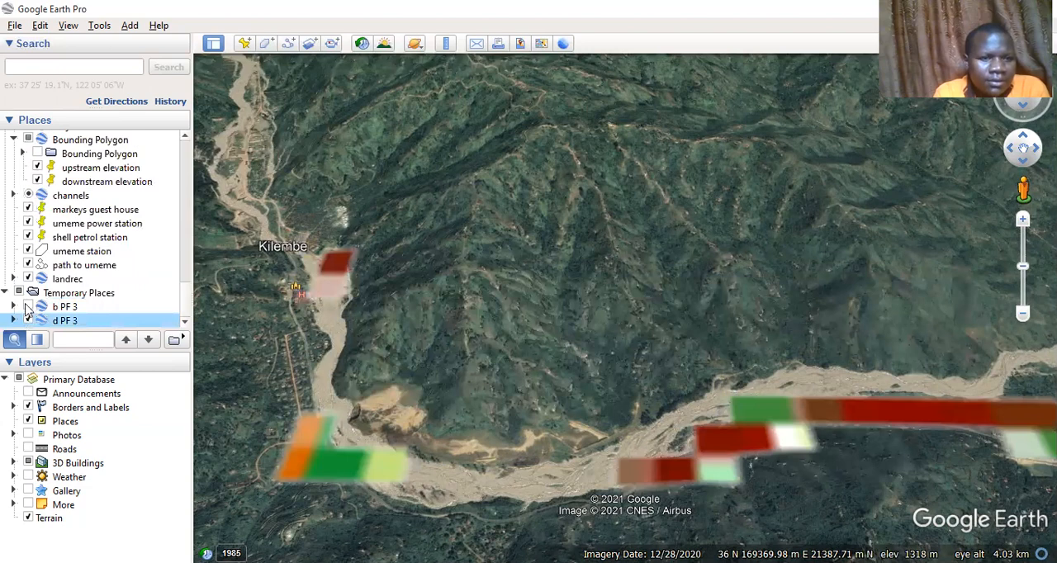
{"action": "left_click", "coordinate": [27, 307]}
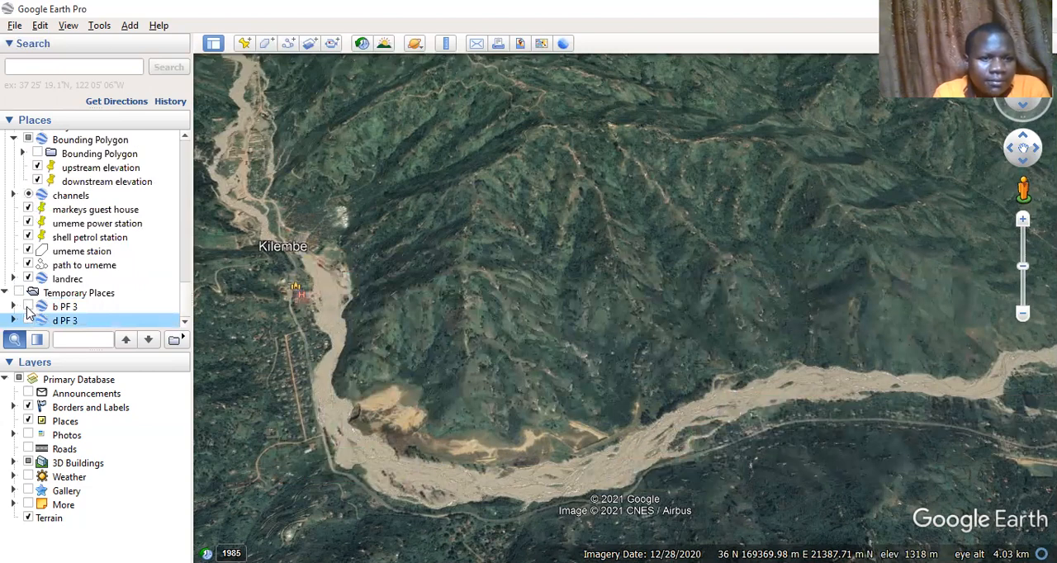
{"action": "left_click", "coordinate": [27, 306]}
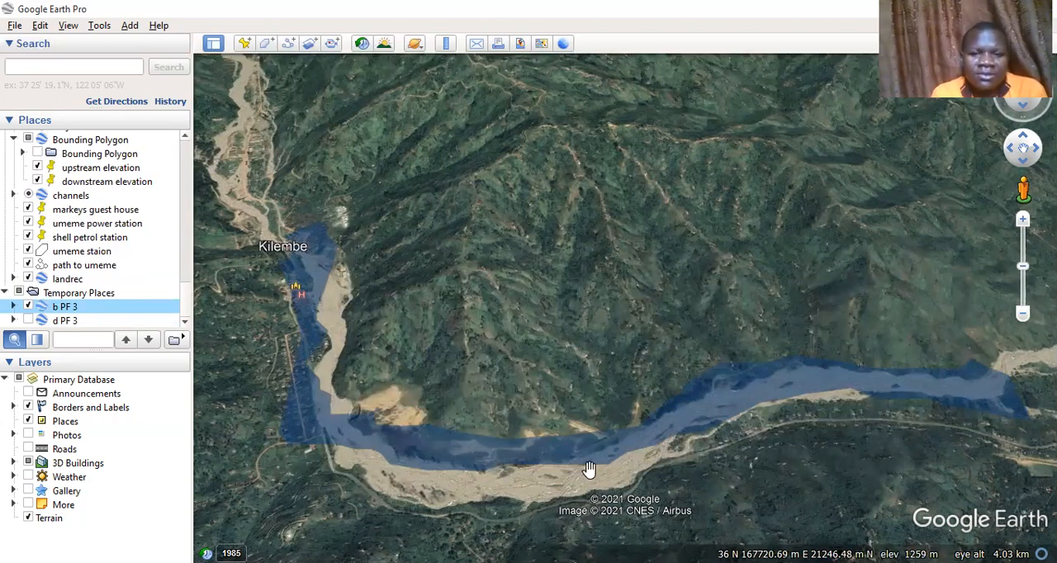
{"action": "left_click", "coordinate": [914, 396]}
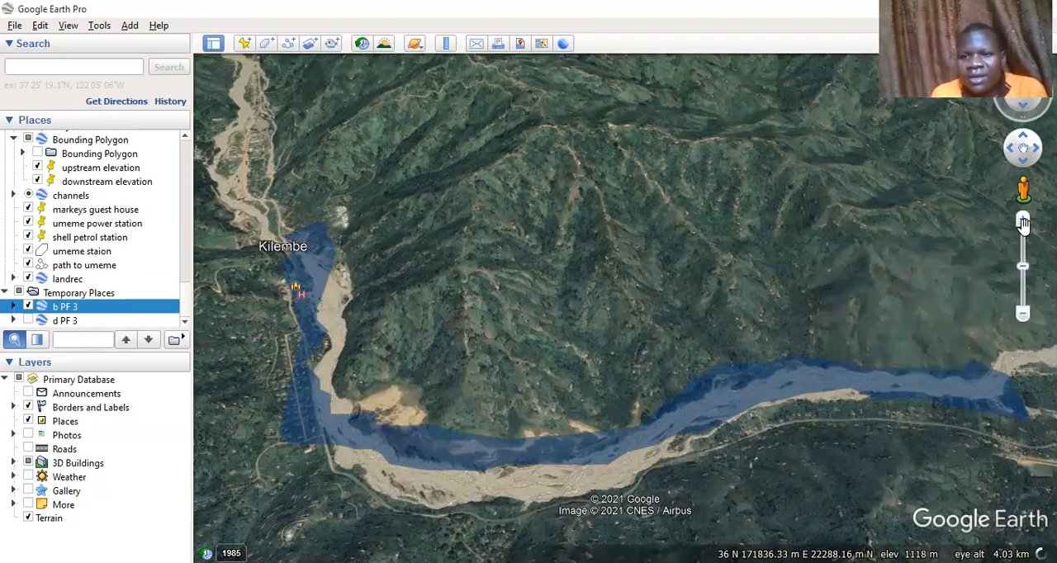
Examine the b PF 3 floodplain up close against the river channel, from its downstream end up to the bend below Kilembe
{"action": "left_click", "coordinate": [1024, 224]}
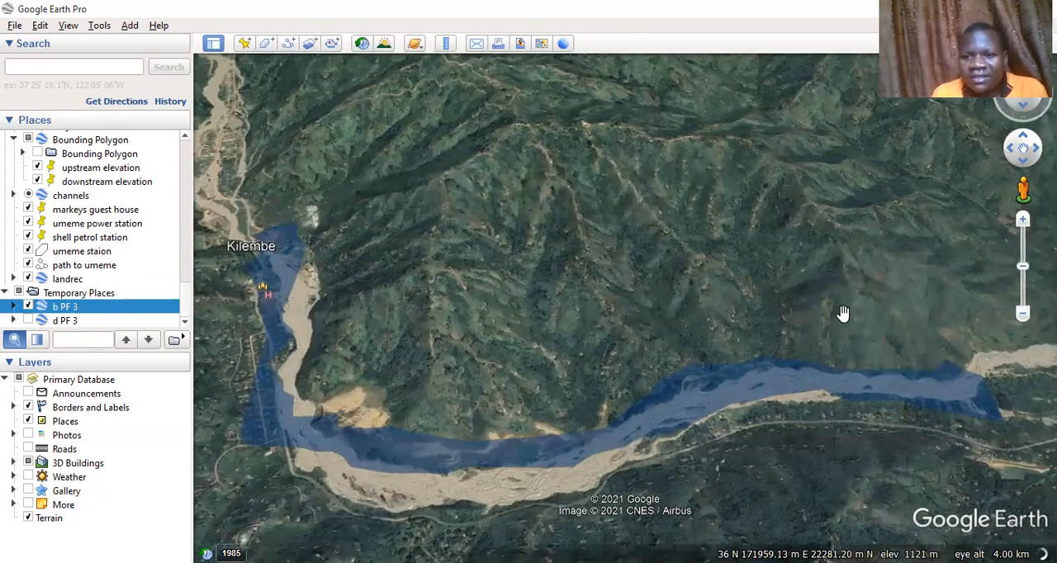
{"action": "scroll", "coordinate": [843, 313], "scroll_direction": "up", "scroll_amount": 2}
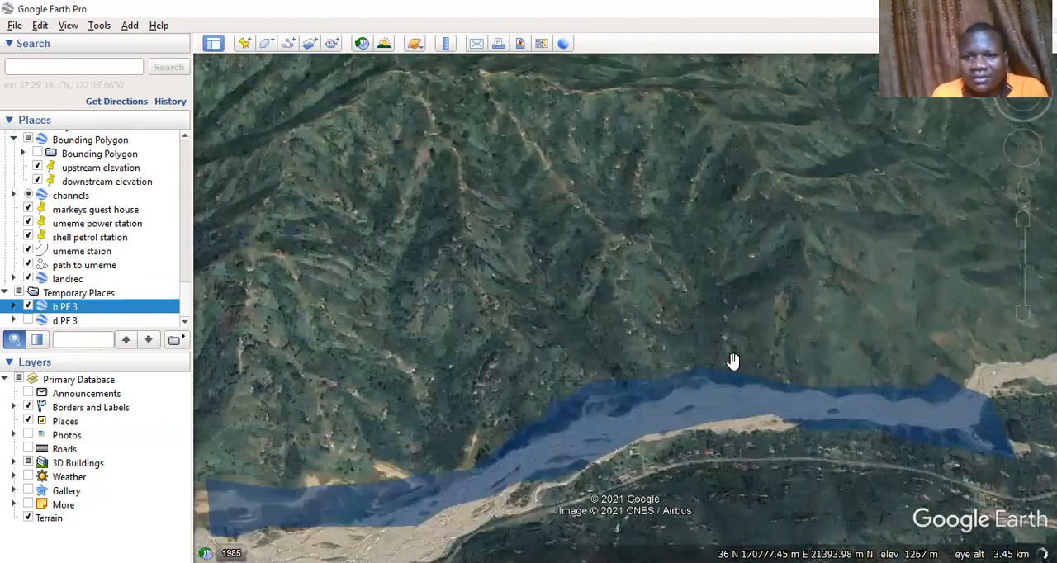
{"action": "scroll", "coordinate": [732, 364], "scroll_direction": "up", "scroll_amount": 2}
{"action": "scroll", "coordinate": [732, 216], "scroll_direction": "up", "scroll_amount": 2}
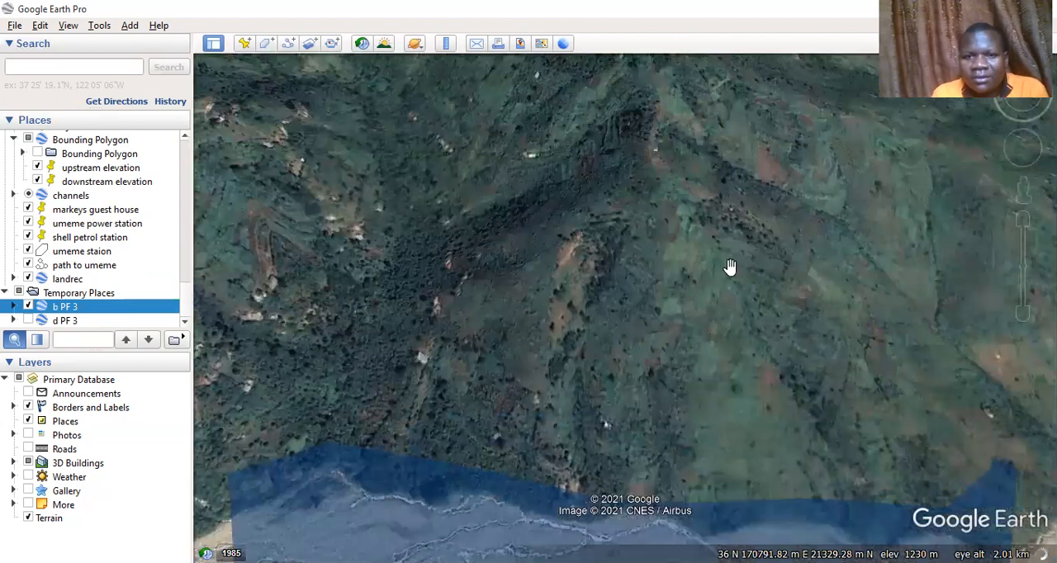
{"action": "left_click_drag", "start_coordinate": [765, 512], "coordinate": [764, 269]}
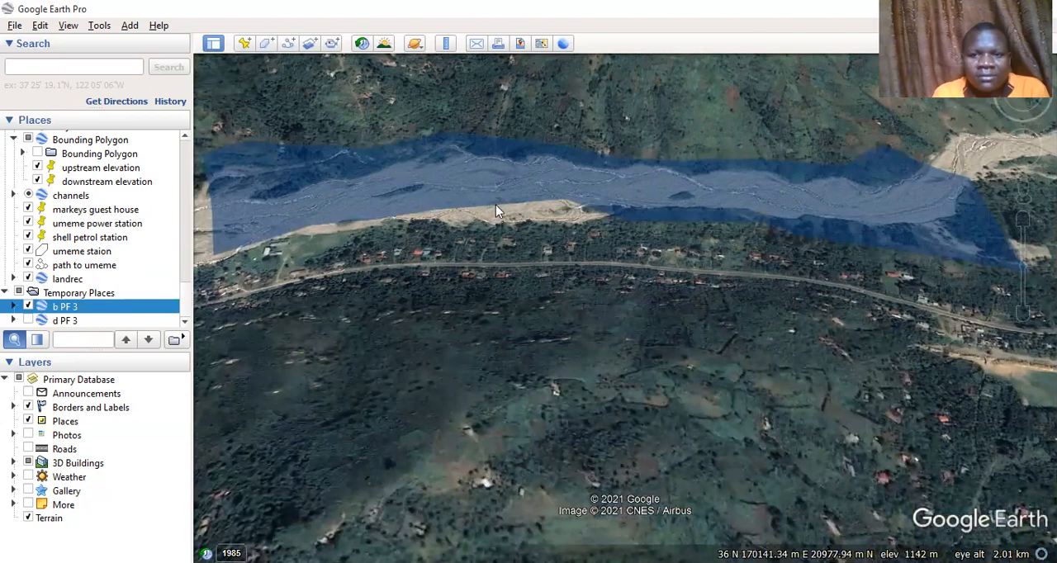
{"action": "scroll", "coordinate": [496, 205], "scroll_direction": "up", "scroll_amount": 1}
{"action": "scroll", "coordinate": [438, 236], "scroll_direction": "up", "scroll_amount": 1}
{"action": "left_click_drag", "start_coordinate": [430, 239], "coordinate": [552, 227]}
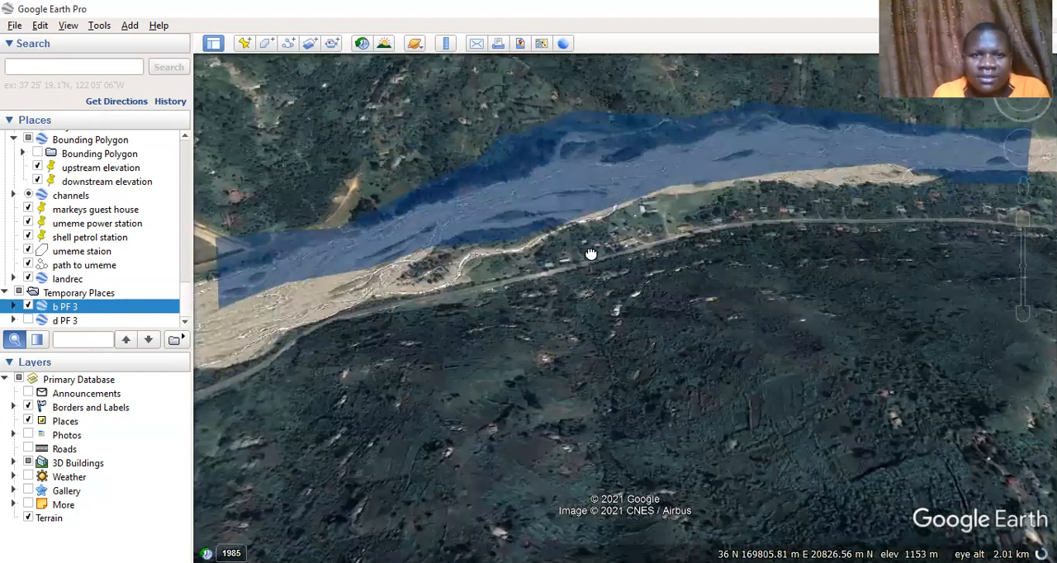
{"action": "left_click_drag", "start_coordinate": [590, 254], "coordinate": [591, 253]}
{"action": "left_click_drag", "start_coordinate": [495, 261], "coordinate": [642, 241]}
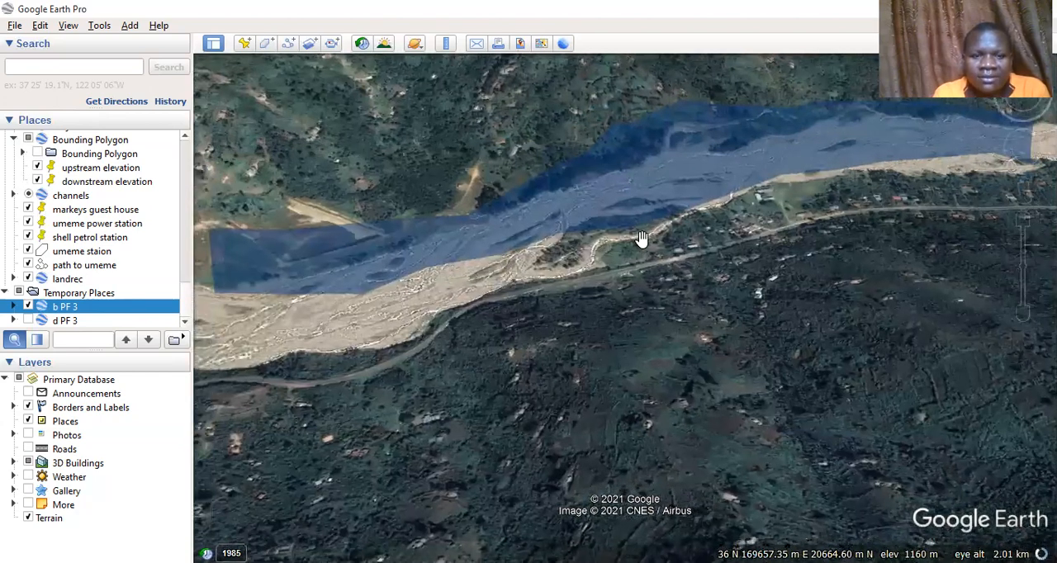
{"action": "left_click_drag", "start_coordinate": [477, 279], "coordinate": [642, 288]}
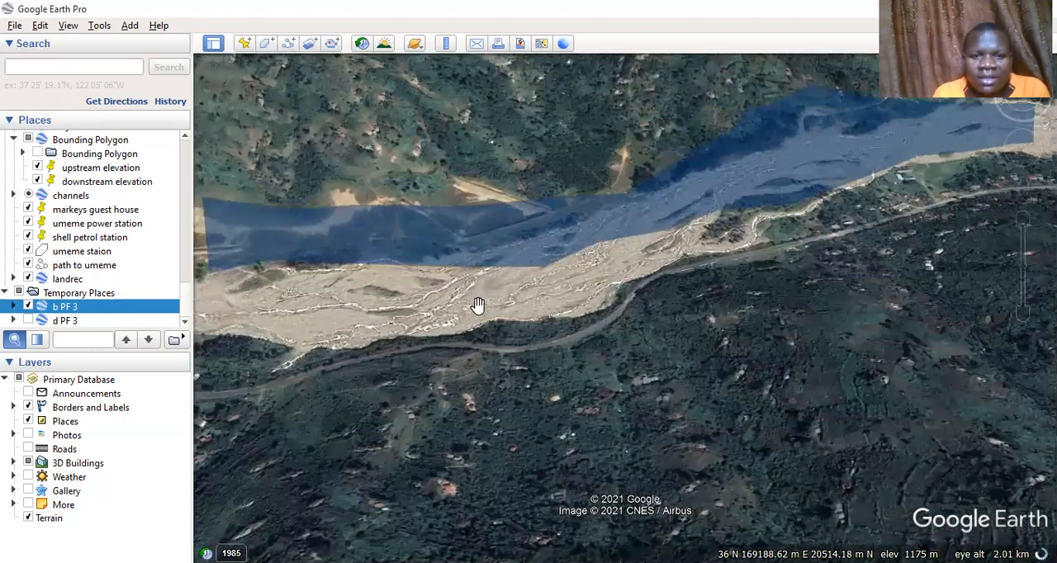
{"action": "left_click_drag", "start_coordinate": [480, 307], "coordinate": [639, 319]}
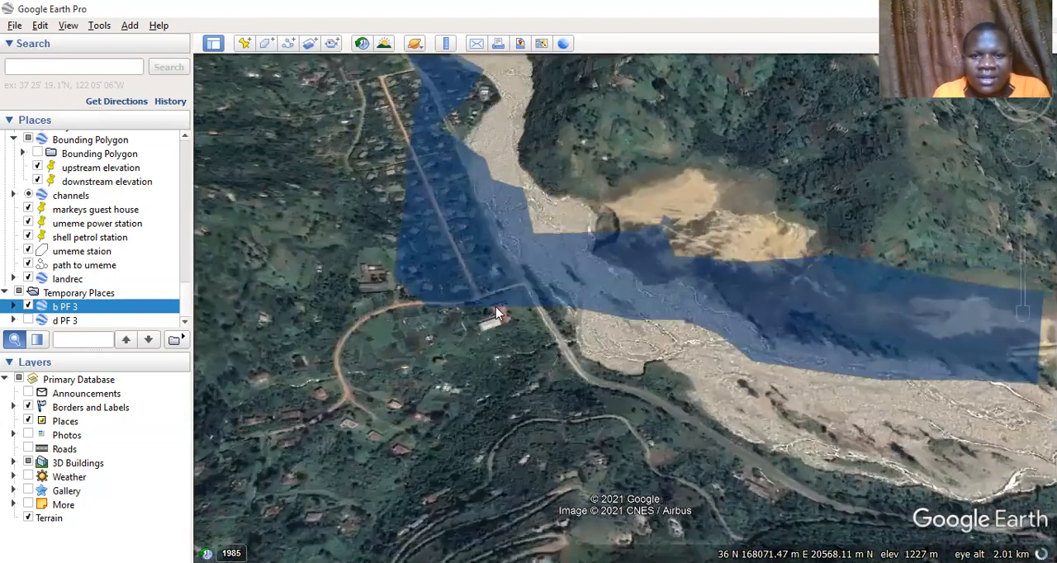
{"action": "left_click_drag", "start_coordinate": [500, 314], "coordinate": [618, 339]}
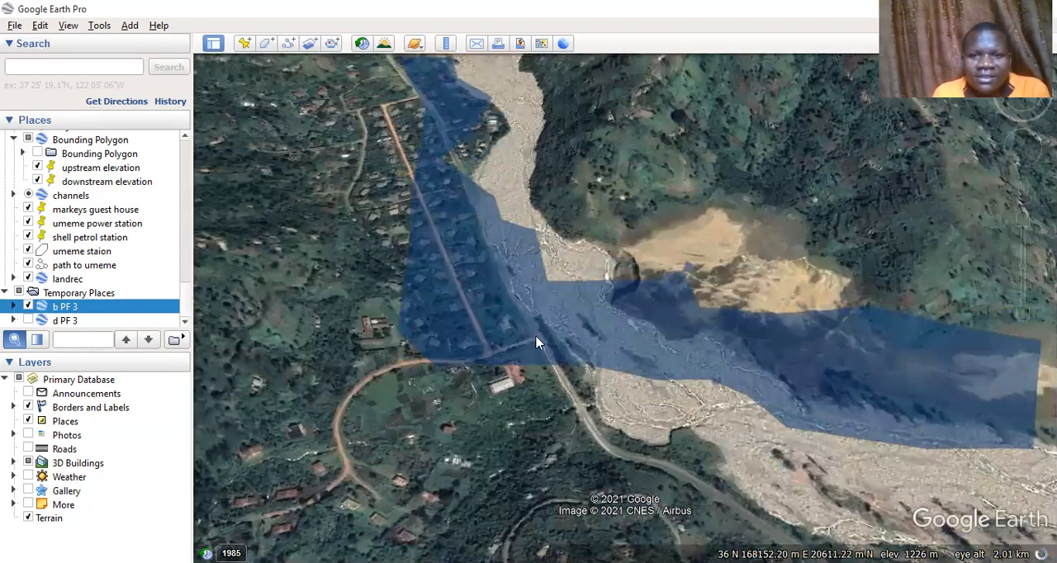
View the floodplain polygon's attributes, close them, and inspect the houses, road and hospital it covers towards Kilembe
{"action": "left_click", "coordinate": [487, 277]}
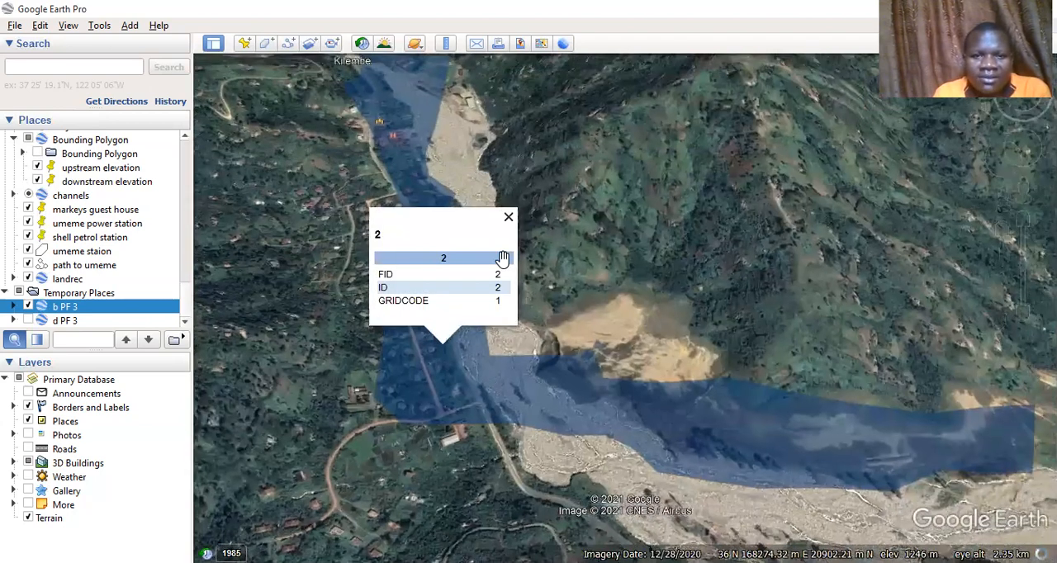
{"action": "left_click", "coordinate": [538, 256]}
{"action": "scroll", "coordinate": [427, 298], "scroll_direction": "up", "scroll_amount": 3}
{"action": "left_click_drag", "start_coordinate": [428, 301], "coordinate": [570, 244]}
{"action": "left_click_drag", "start_coordinate": [374, 350], "coordinate": [420, 269]}
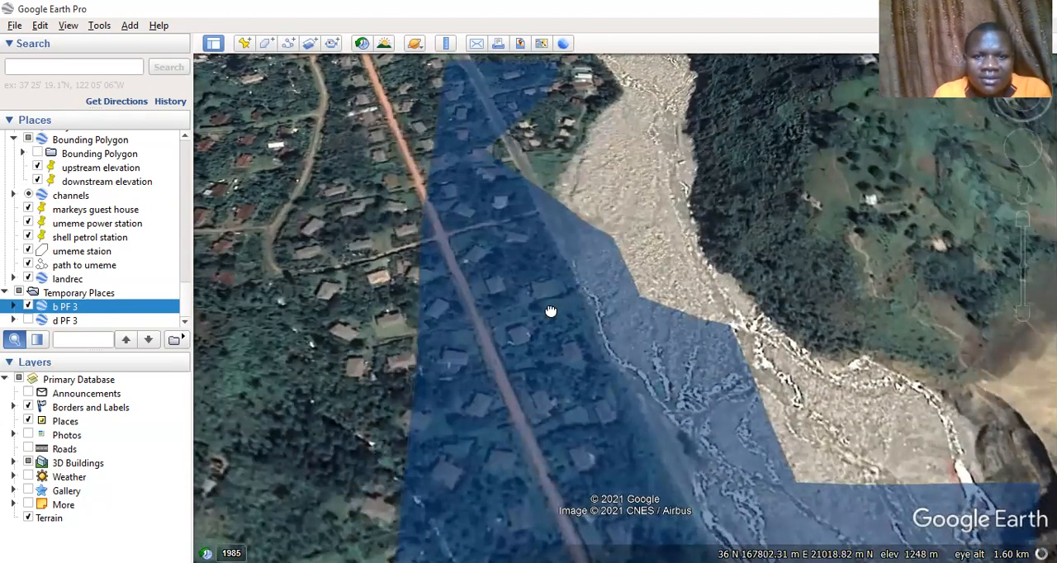
{"action": "left_click_drag", "start_coordinate": [507, 203], "coordinate": [577, 311]}
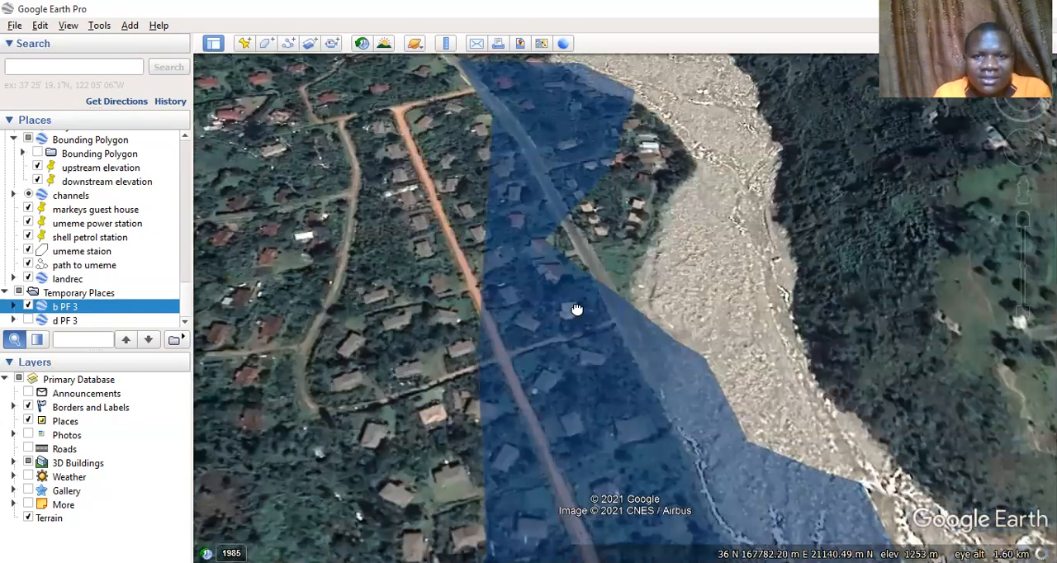
{"action": "left_click_drag", "start_coordinate": [507, 181], "coordinate": [493, 323]}
{"action": "left_click_drag", "start_coordinate": [485, 228], "coordinate": [473, 365]}
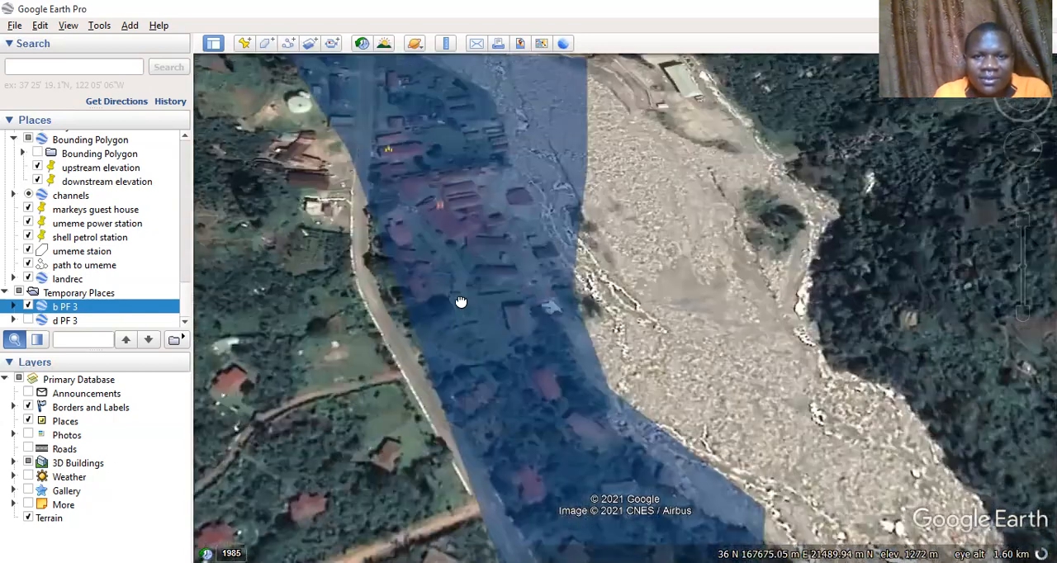
{"action": "left_click_drag", "start_coordinate": [463, 235], "coordinate": [437, 401]}
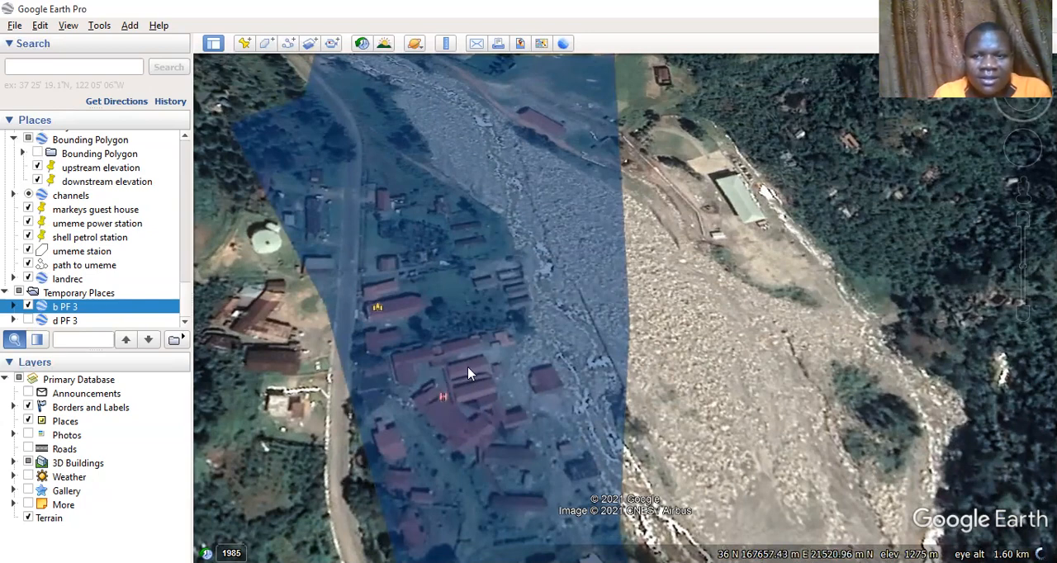
{"action": "mouse_move", "coordinate": [376, 310]}
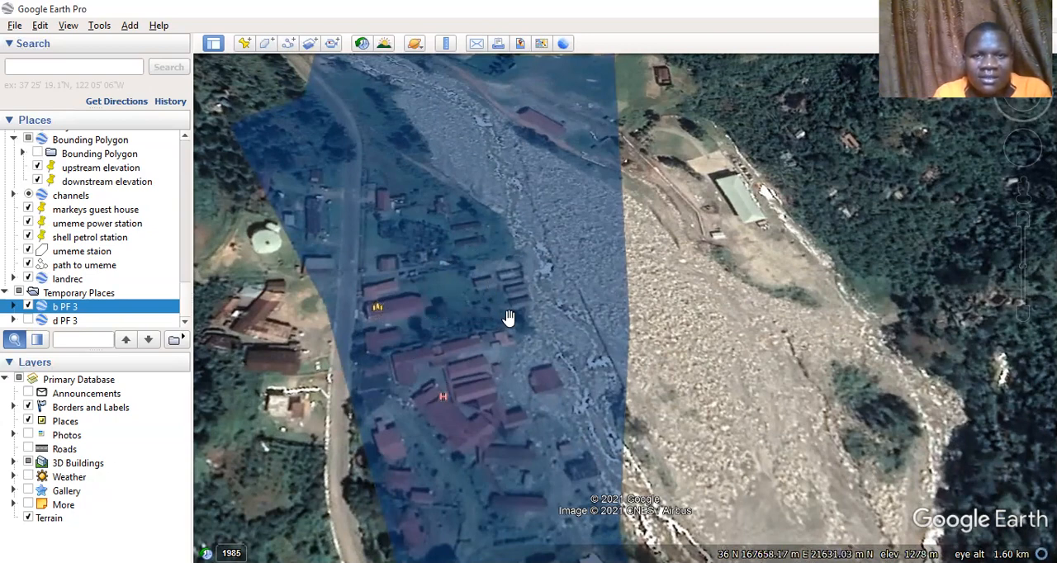
Inspect the floodplain's upstream end near the bridge, and follow its edge back down to the curved road at the bend
{"action": "left_click_drag", "start_coordinate": [495, 220], "coordinate": [491, 286]}
{"action": "left_click_drag", "start_coordinate": [475, 112], "coordinate": [488, 309]}
{"action": "left_click_drag", "start_coordinate": [512, 247], "coordinate": [509, 324]}
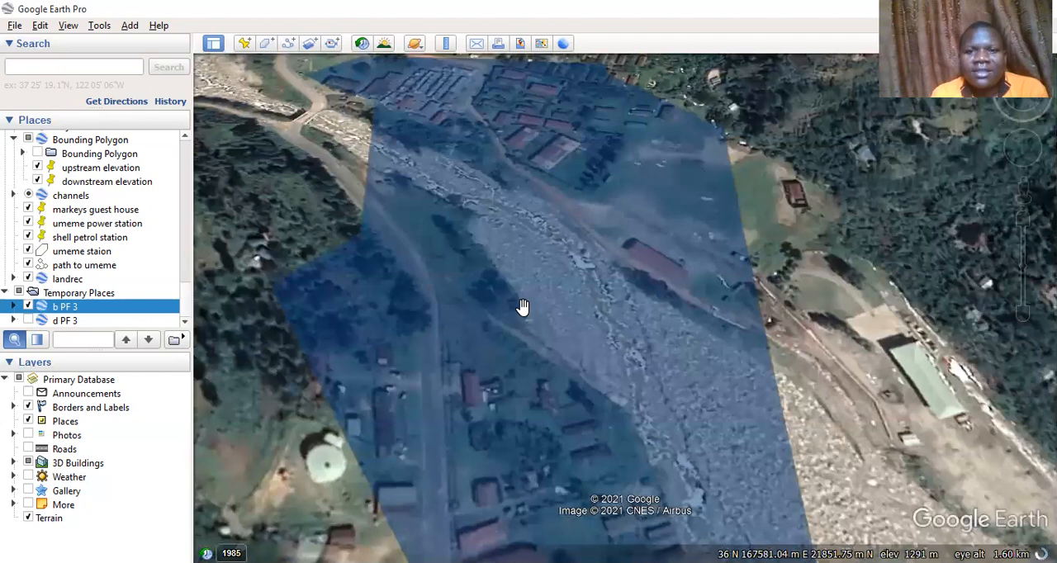
{"action": "left_click_drag", "start_coordinate": [525, 282], "coordinate": [530, 133]}
{"action": "left_click_drag", "start_coordinate": [604, 349], "coordinate": [593, 215]}
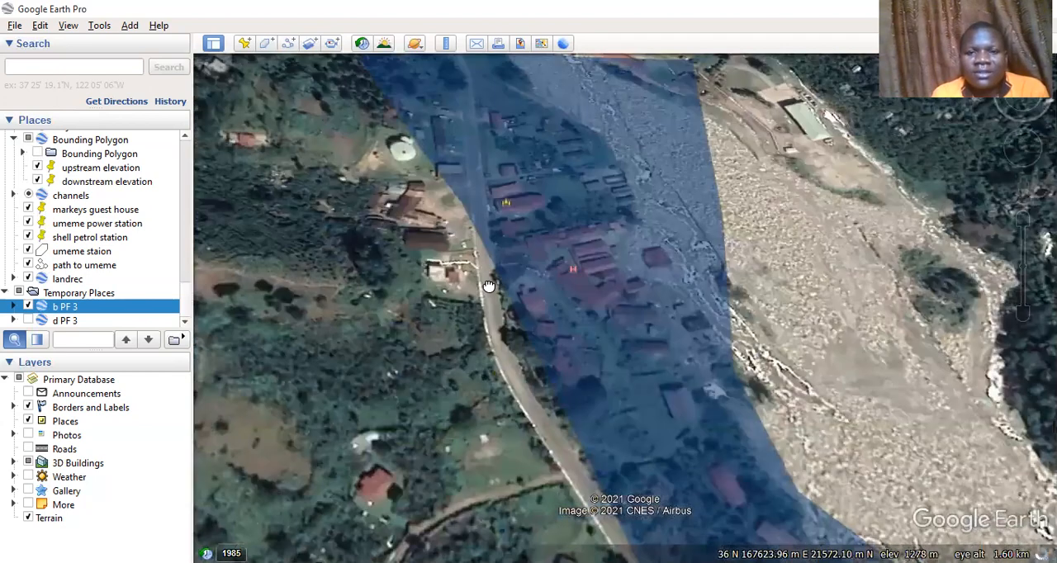
{"action": "left_click_drag", "start_coordinate": [500, 365], "coordinate": [556, 227]}
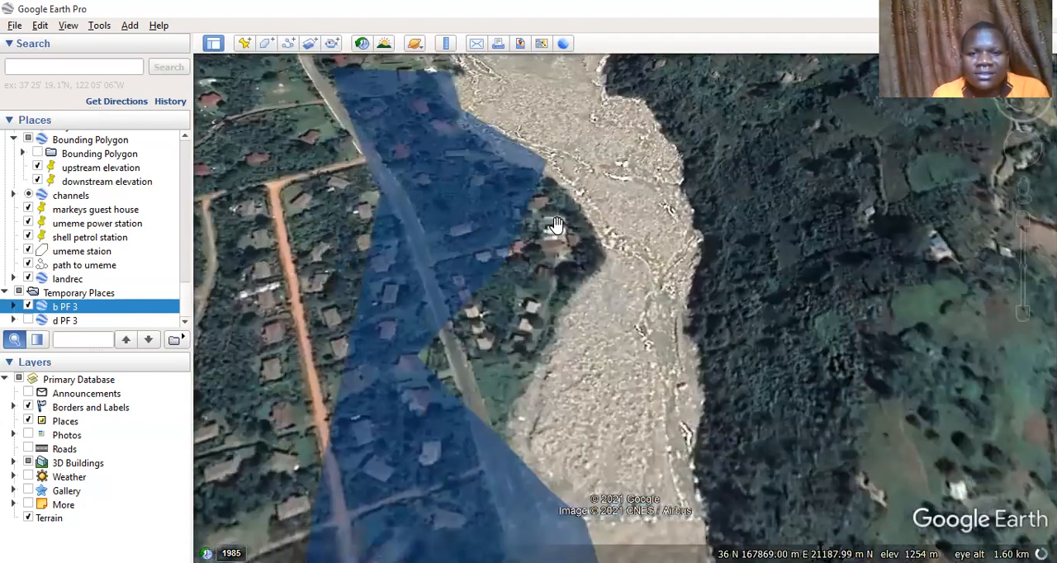
{"action": "left_click_drag", "start_coordinate": [588, 315], "coordinate": [628, 178]}
{"action": "left_click_drag", "start_coordinate": [481, 356], "coordinate": [522, 270]}
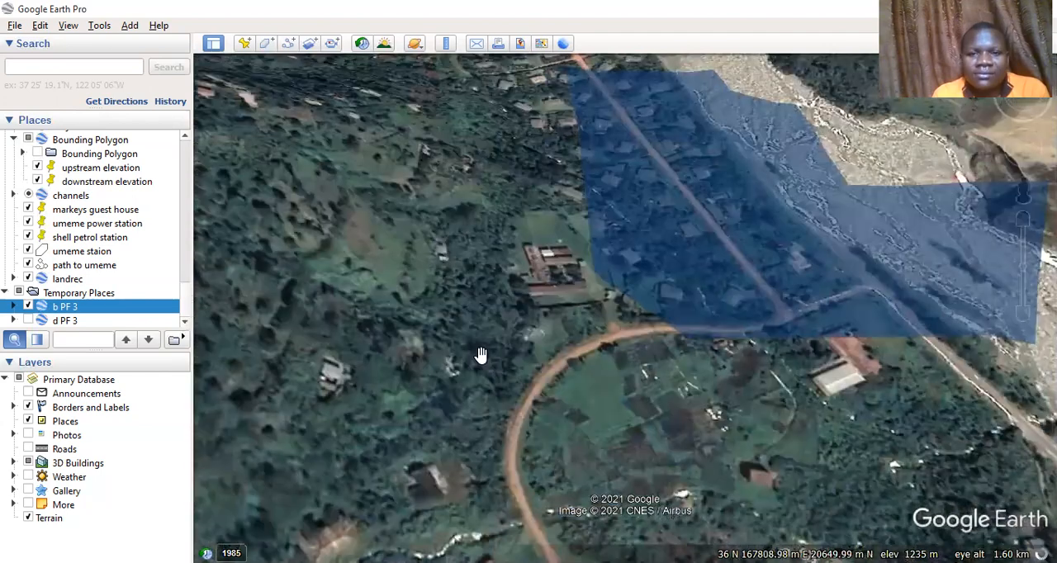
{"action": "left_click_drag", "start_coordinate": [835, 317], "coordinate": [844, 276]}
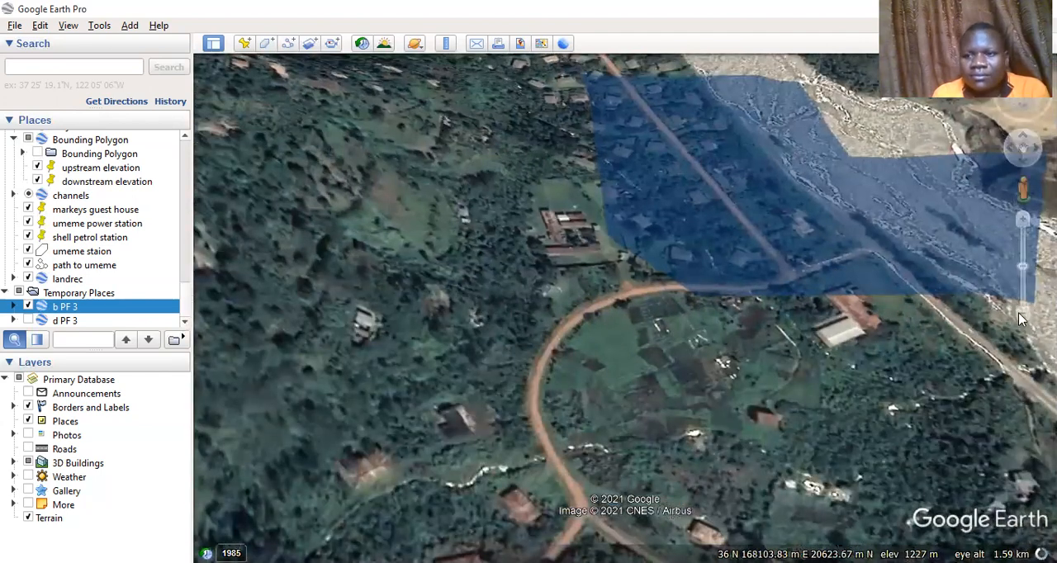
Zoom out from the river bend to view the whole b PF 3 floodplain together with Kilembe
{"action": "scroll", "coordinate": [771, 412], "scroll_direction": "down", "scroll_amount": 1}
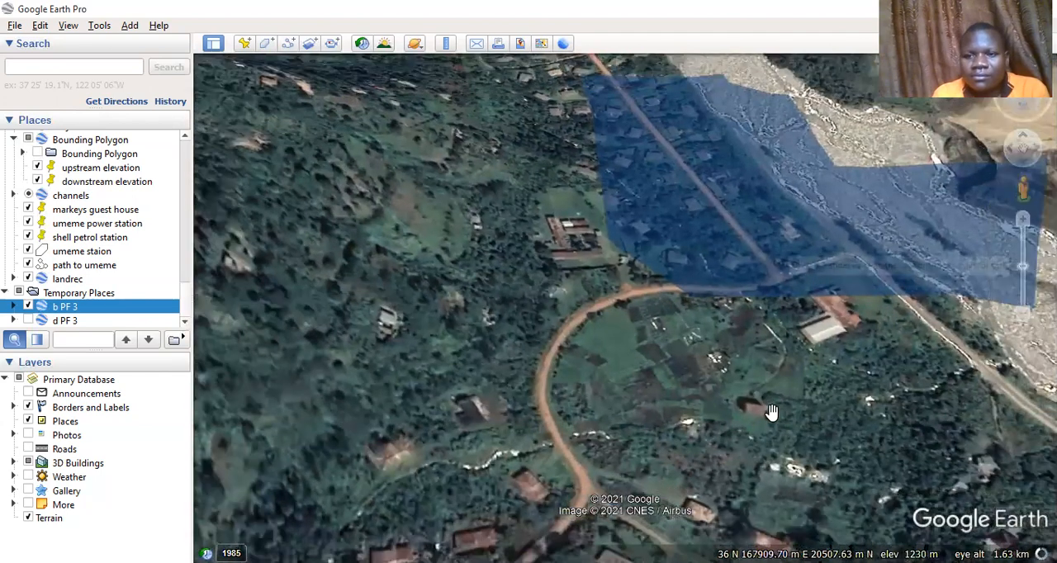
{"action": "scroll", "coordinate": [771, 413], "scroll_direction": "up", "scroll_amount": 2}
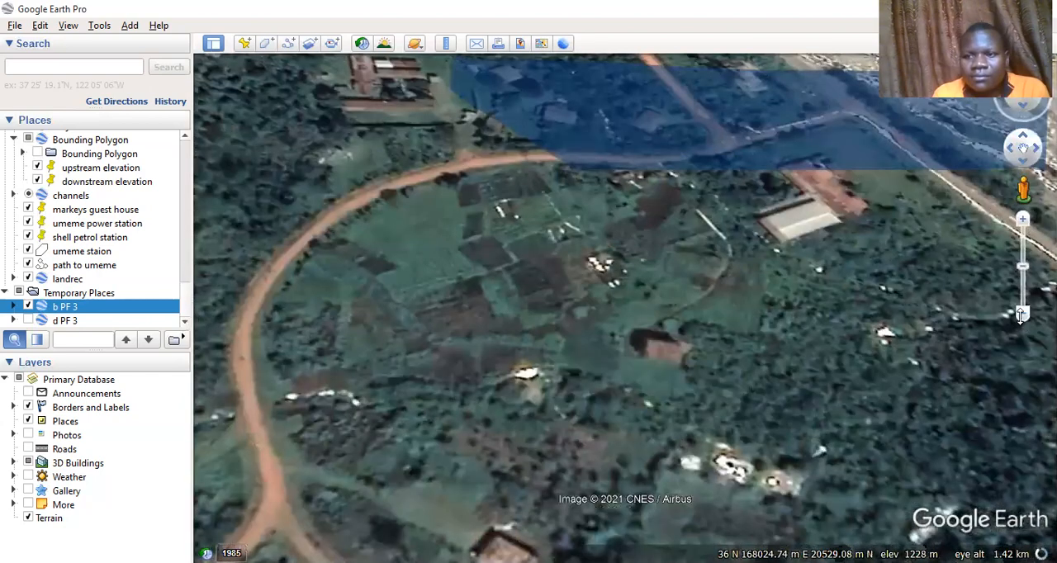
{"action": "left_click", "coordinate": [1022, 315]}
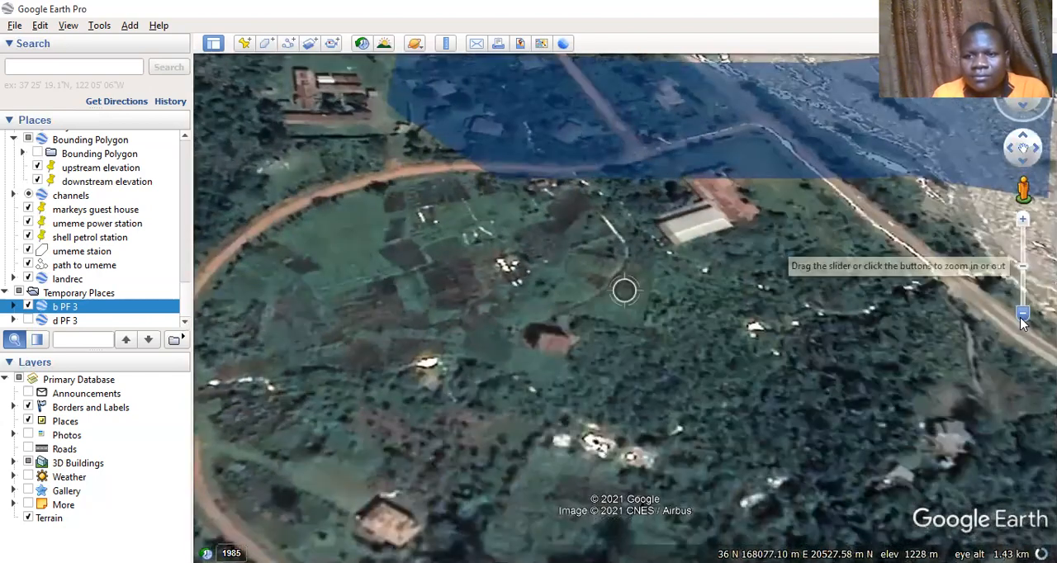
{"action": "left_click", "coordinate": [1022, 317]}
{"action": "left_click", "coordinate": [1022, 317]}
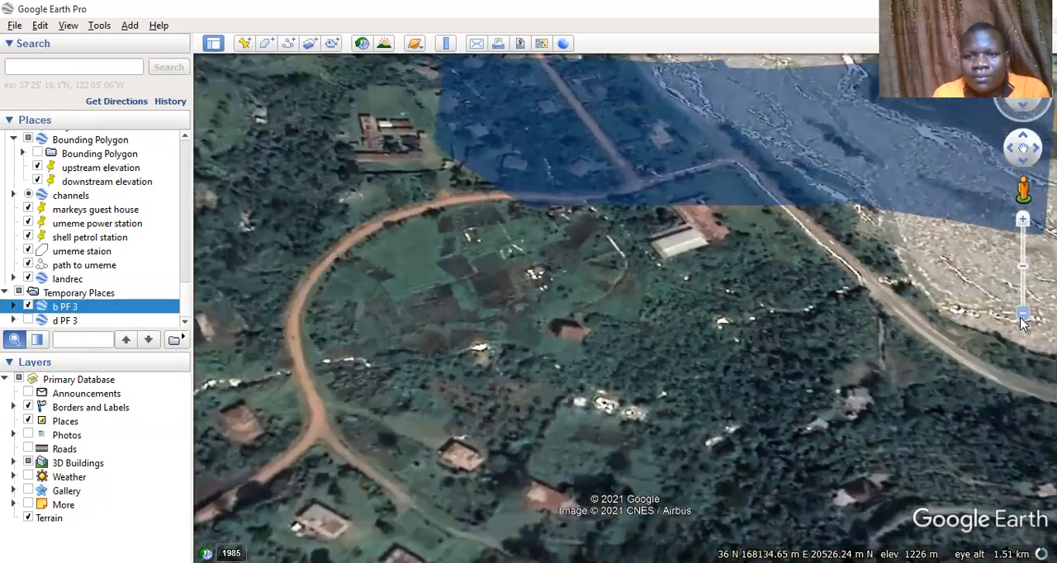
{"action": "left_click", "coordinate": [1023, 320]}
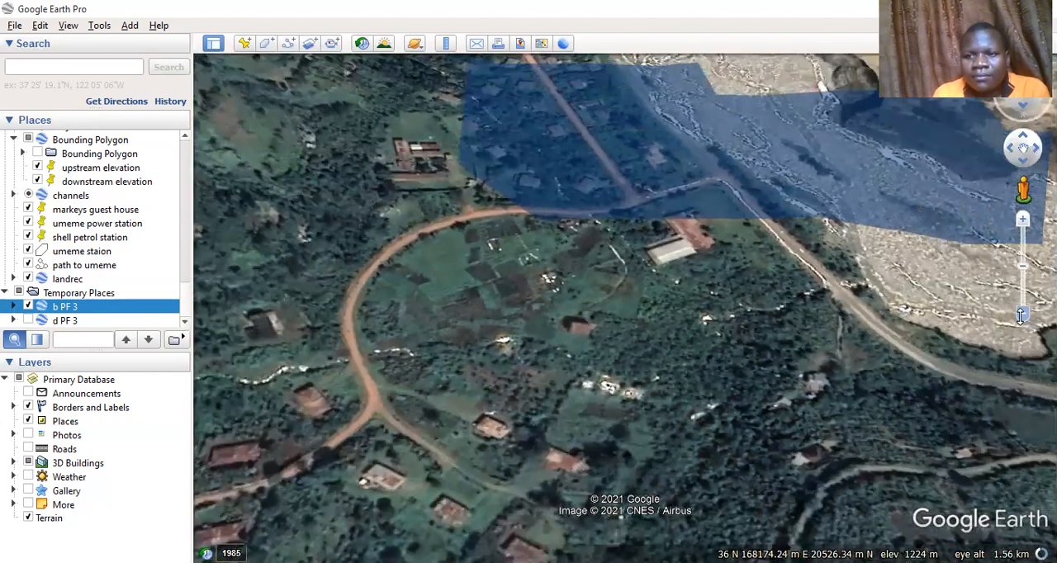
{"action": "left_click", "coordinate": [1022, 317]}
{"action": "left_click", "coordinate": [1021, 316]}
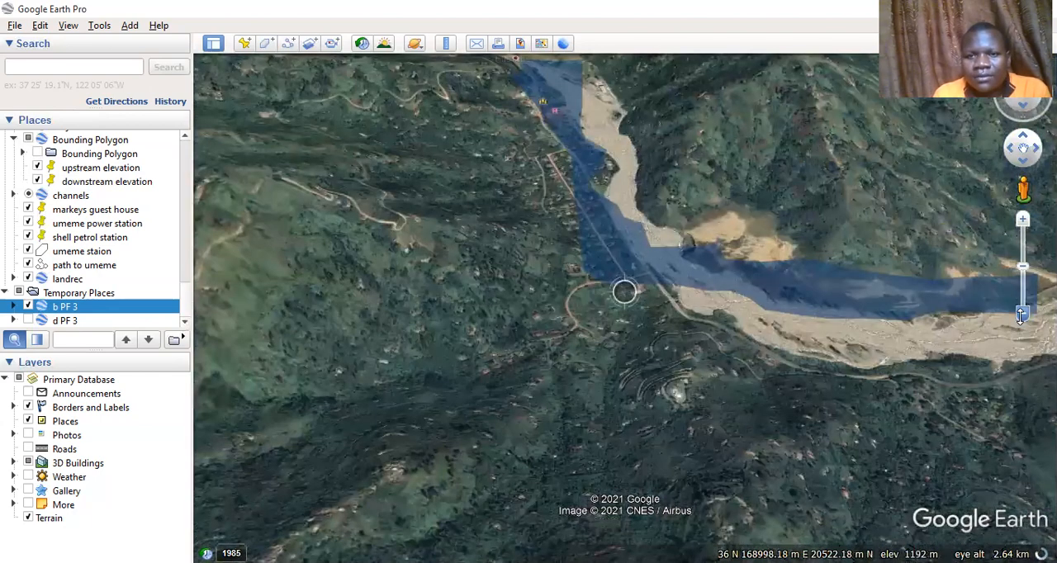
{"action": "left_click", "coordinate": [1022, 316]}
{"action": "left_click", "coordinate": [1022, 317]}
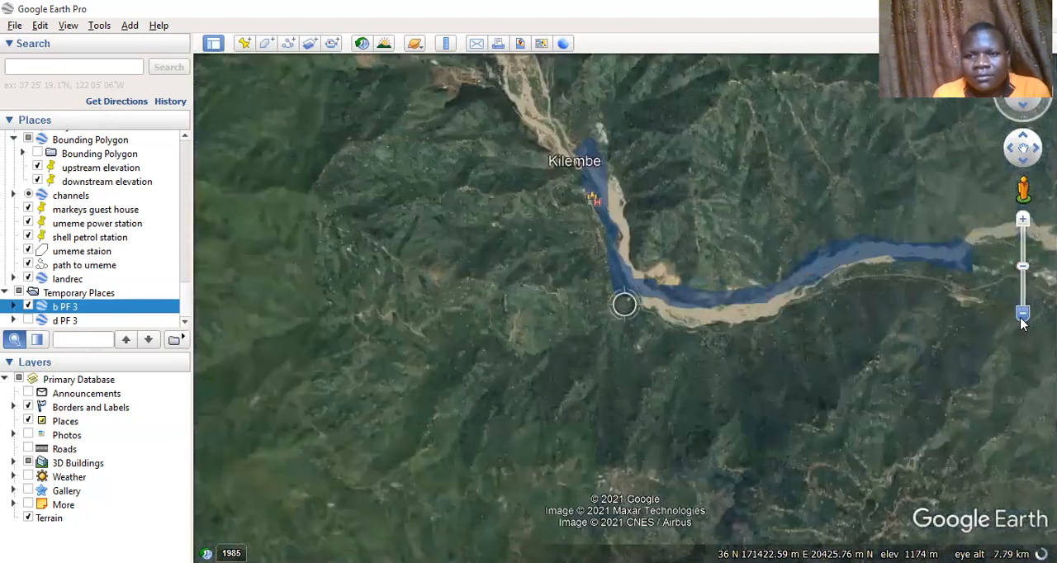
{"action": "scroll", "coordinate": [912, 361], "scroll_direction": "down", "scroll_amount": 1}
Examine the river downstream of the mapped floodplain, past Kasese to where the channel spreads out beyond the airfield
{"action": "left_click_drag", "start_coordinate": [842, 347], "coordinate": [643, 308]}
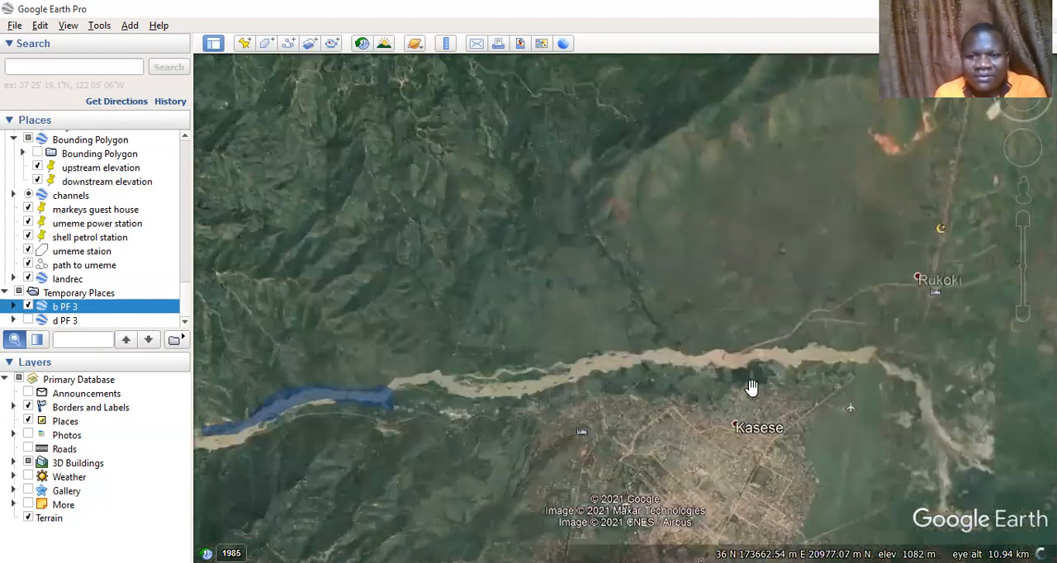
{"action": "left_click_drag", "start_coordinate": [802, 387], "coordinate": [605, 396]}
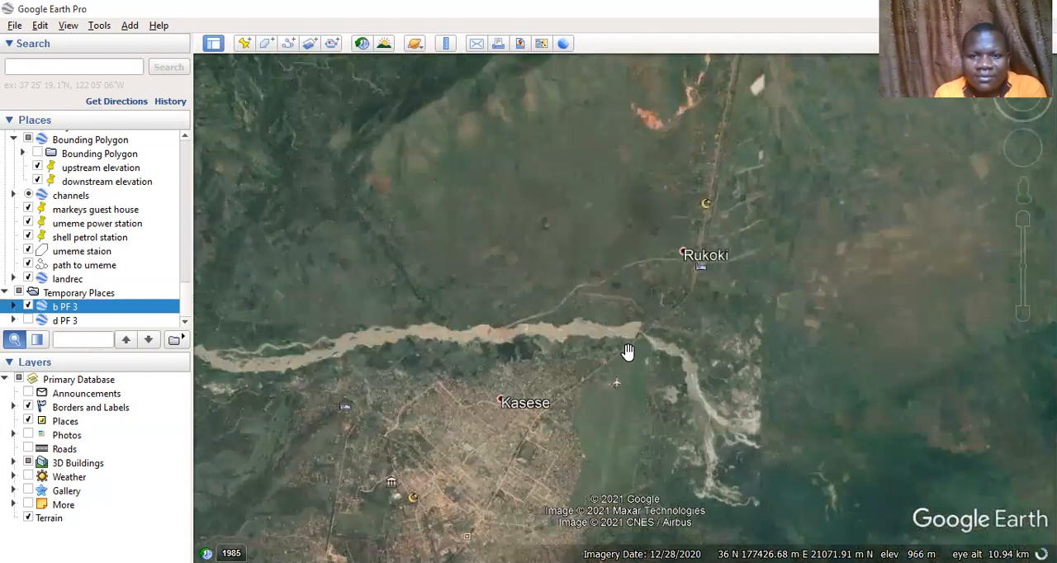
{"action": "left_click_drag", "start_coordinate": [628, 354], "coordinate": [551, 289]}
{"action": "left_click_drag", "start_coordinate": [625, 359], "coordinate": [585, 288]}
{"action": "left_click_drag", "start_coordinate": [631, 353], "coordinate": [472, 195]}
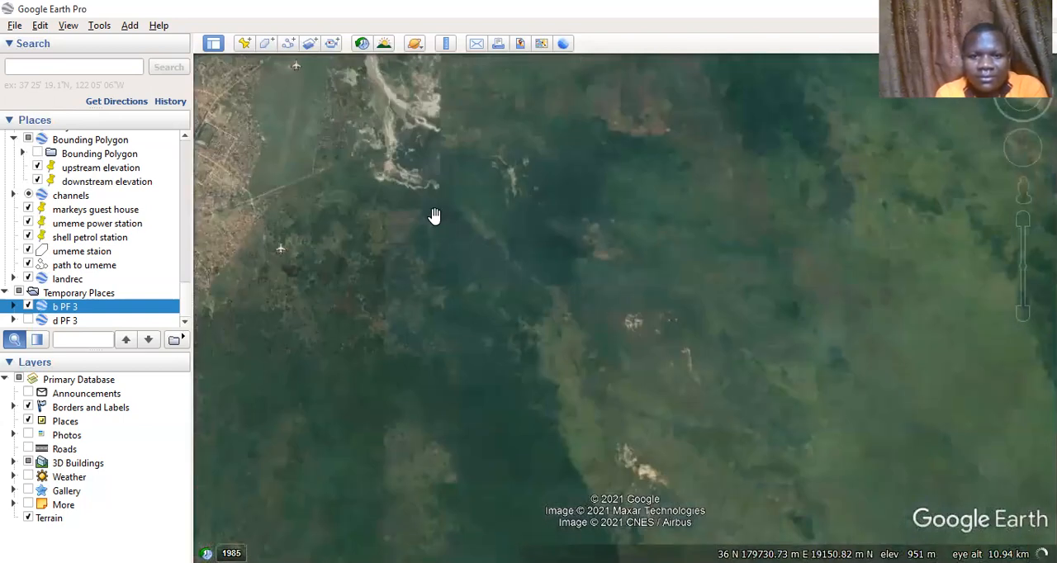
{"action": "left_click_drag", "start_coordinate": [591, 312], "coordinate": [650, 368]}
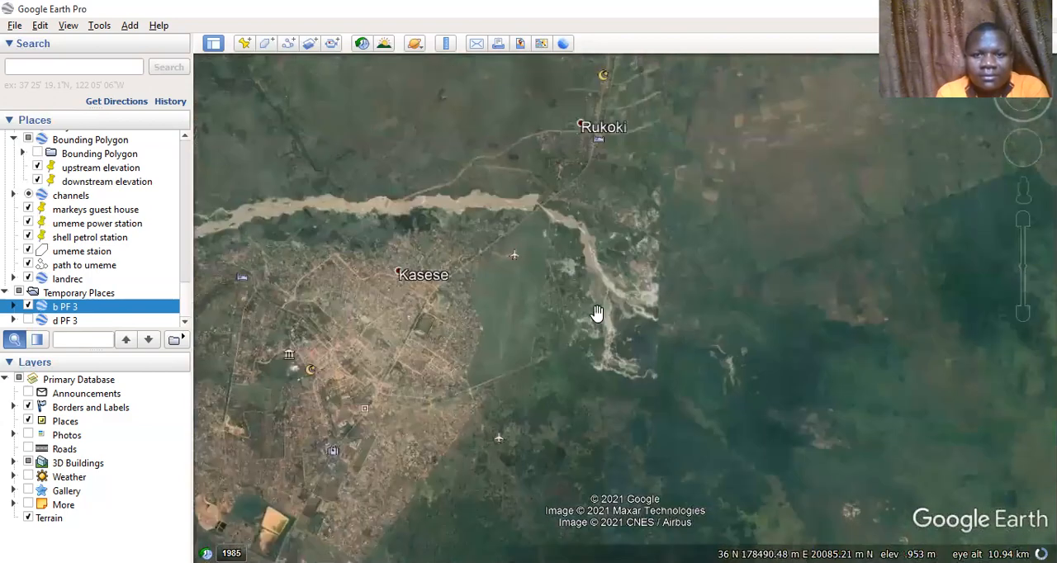
{"action": "scroll", "coordinate": [597, 313], "scroll_direction": "up", "scroll_amount": 1}
{"action": "scroll", "coordinate": [597, 313], "scroll_direction": "up", "scroll_amount": 3}
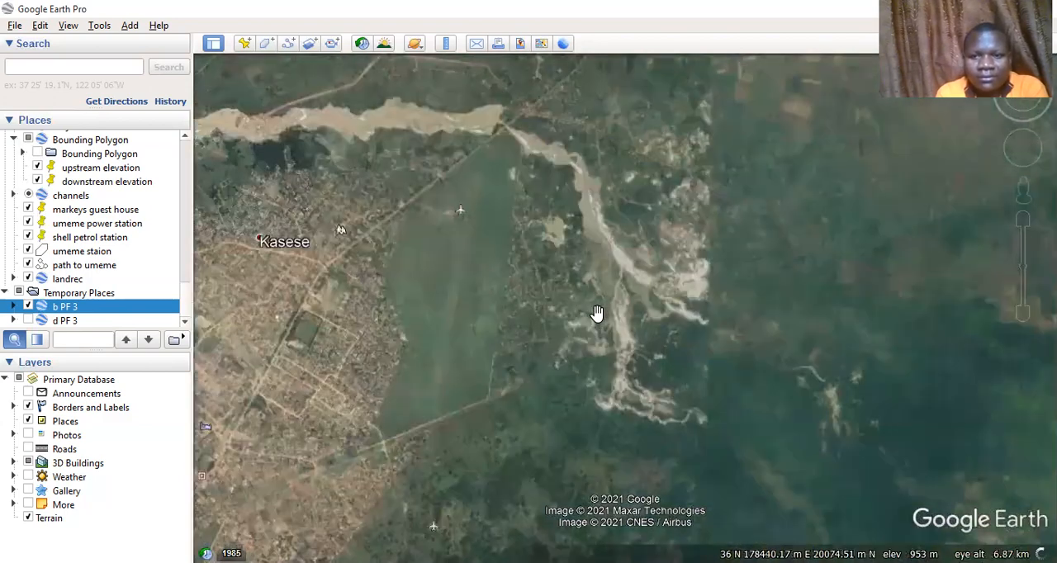
{"action": "scroll", "coordinate": [597, 313], "scroll_direction": "up", "scroll_amount": 3}
{"action": "scroll", "coordinate": [597, 313], "scroll_direction": "up", "scroll_amount": 1}
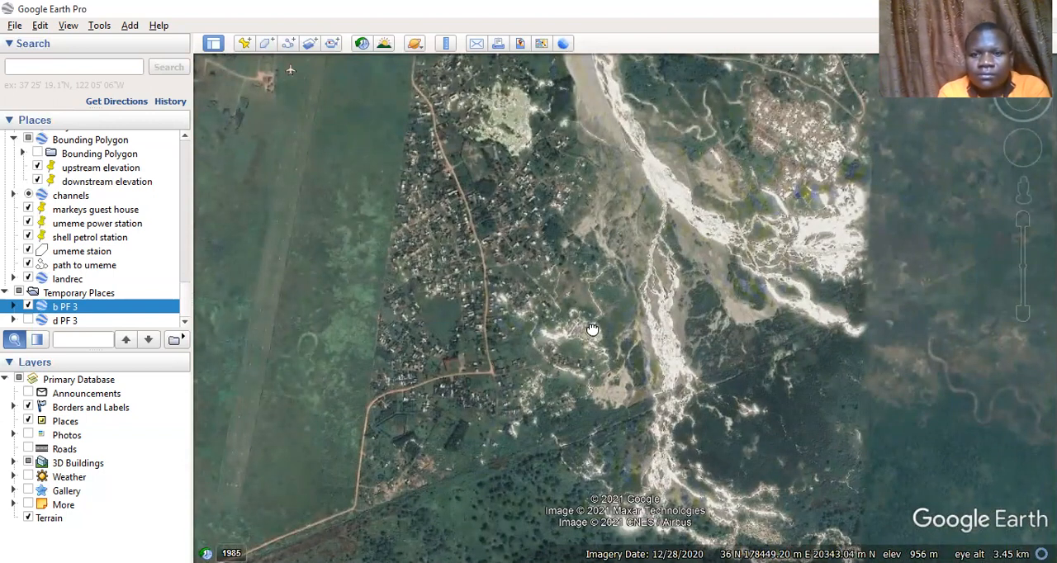
Follow the river back upstream from the spreading channels, past the road crossing and along the northern side of Kasese
{"action": "left_click_drag", "start_coordinate": [518, 220], "coordinate": [559, 367]}
{"action": "left_click_drag", "start_coordinate": [512, 161], "coordinate": [543, 265]}
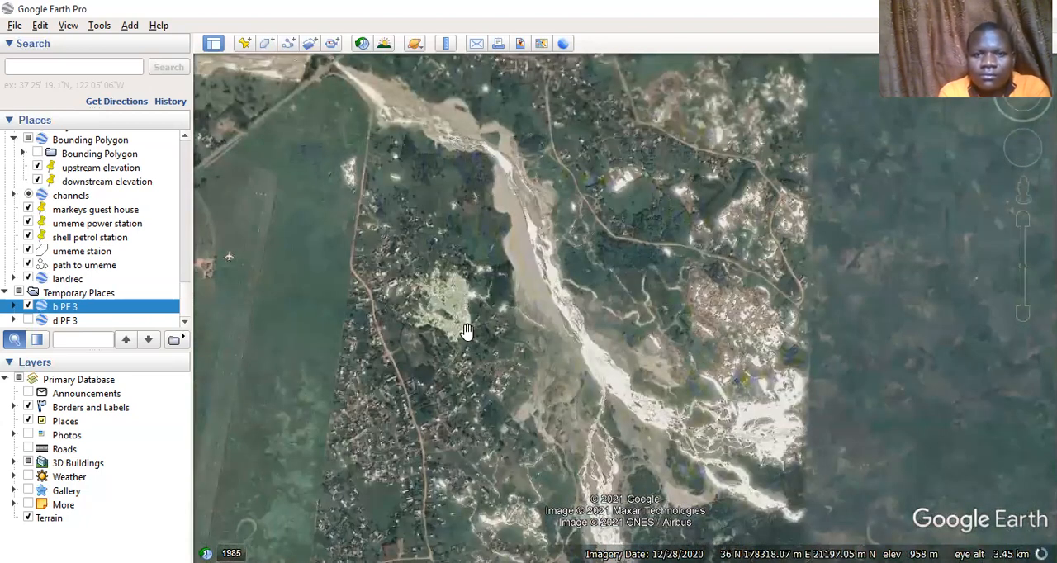
{"action": "left_click_drag", "start_coordinate": [622, 126], "coordinate": [663, 350]}
{"action": "left_click_drag", "start_coordinate": [198, 298], "coordinate": [578, 337]}
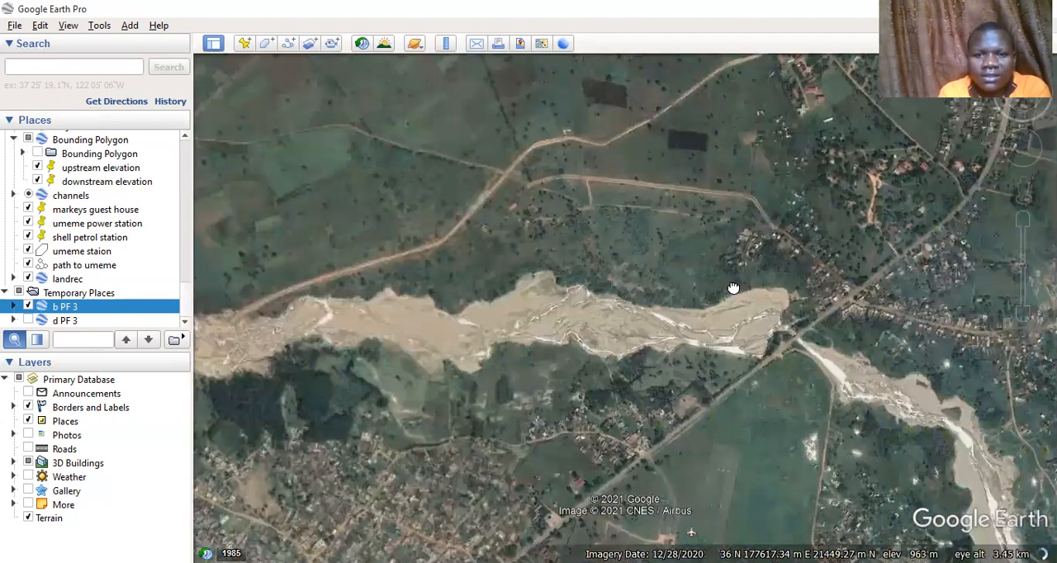
{"action": "left_click_drag", "start_coordinate": [623, 265], "coordinate": [753, 279]}
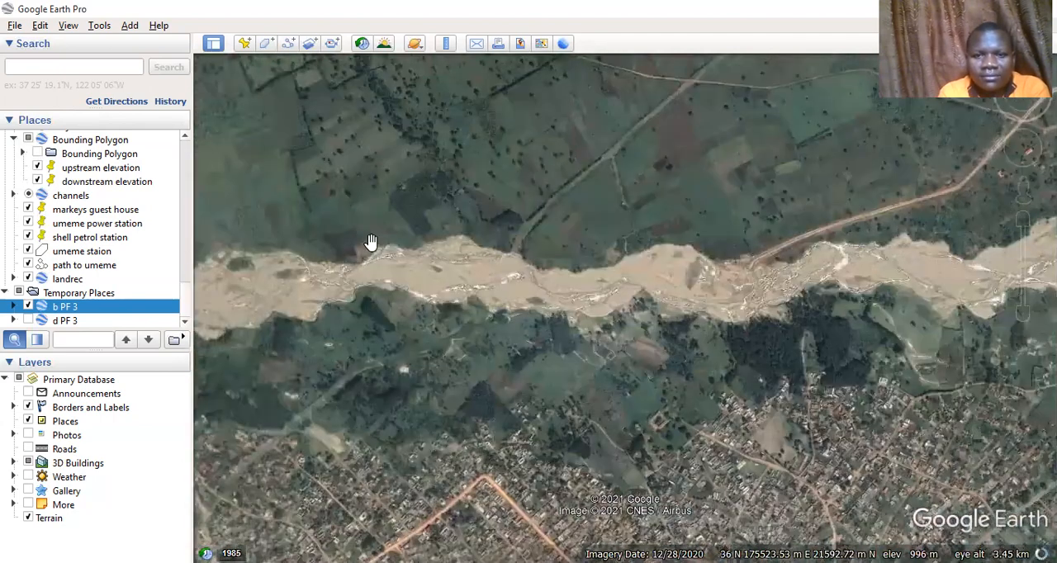
{"action": "left_click_drag", "start_coordinate": [371, 242], "coordinate": [596, 200]}
{"action": "left_click_drag", "start_coordinate": [322, 257], "coordinate": [484, 209]}
{"action": "left_click_drag", "start_coordinate": [578, 235], "coordinate": [475, 267]}
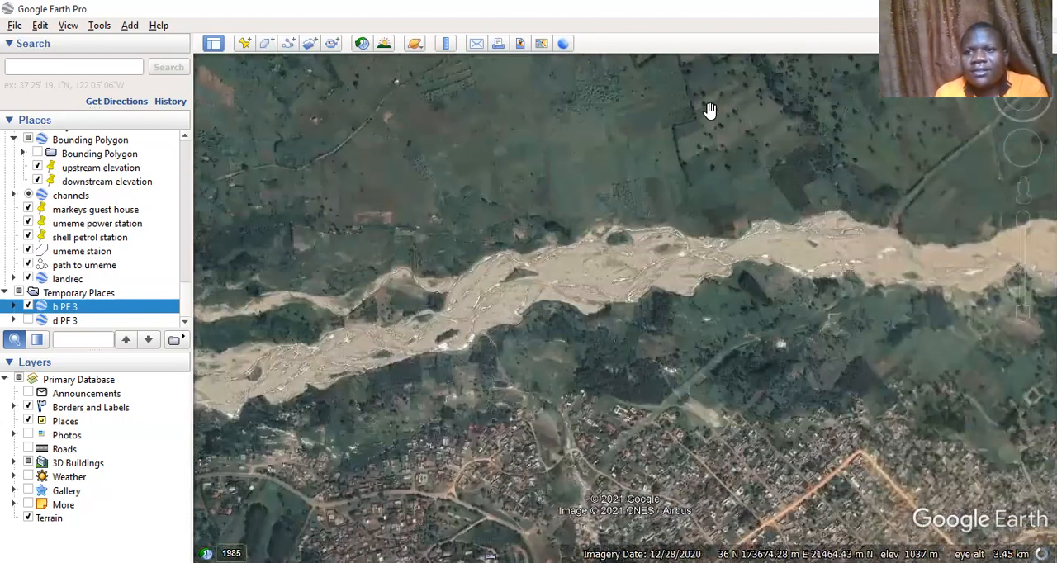